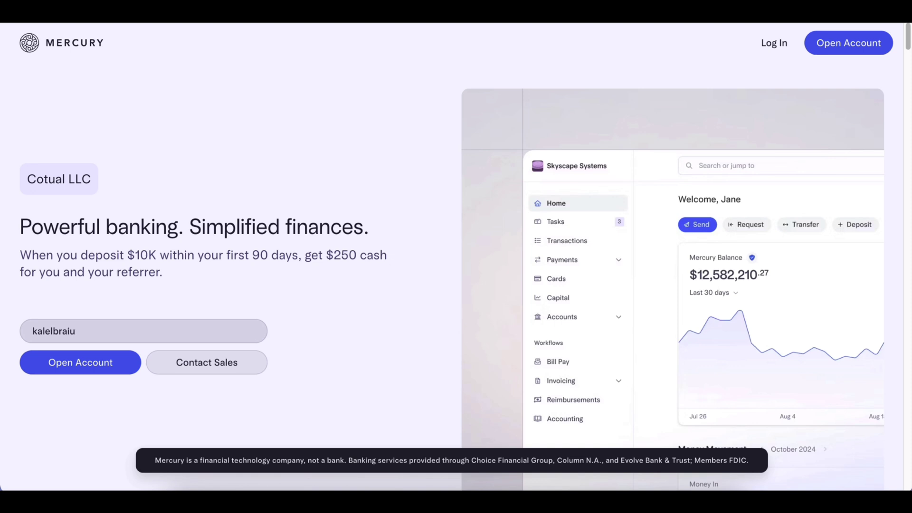
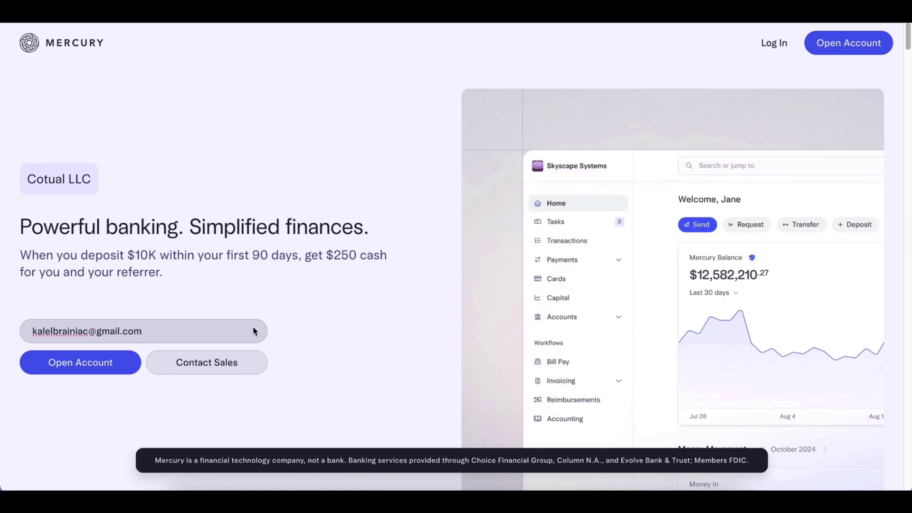
Enter the work e-mail, start the account, and fill in the owner's first and last name.
{"action": "left_click", "coordinate": [117, 363]}
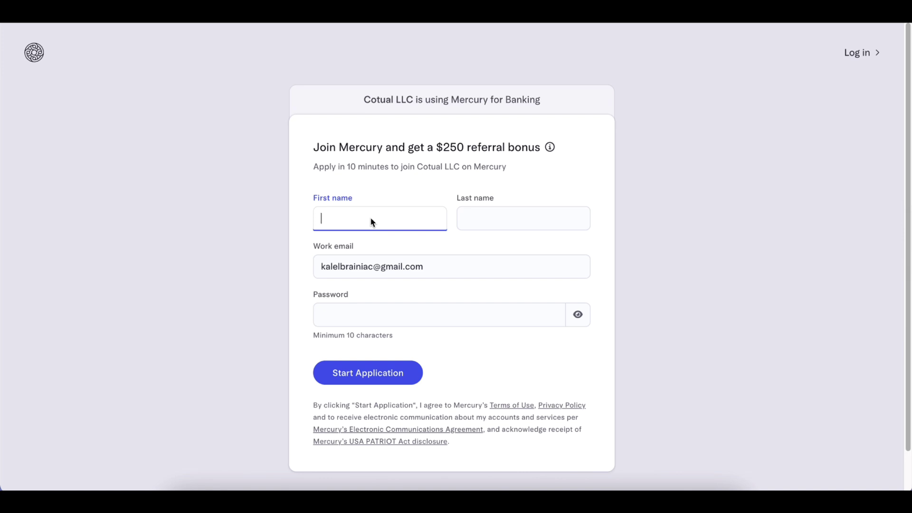
{"action": "left_click", "coordinate": [512, 219]}
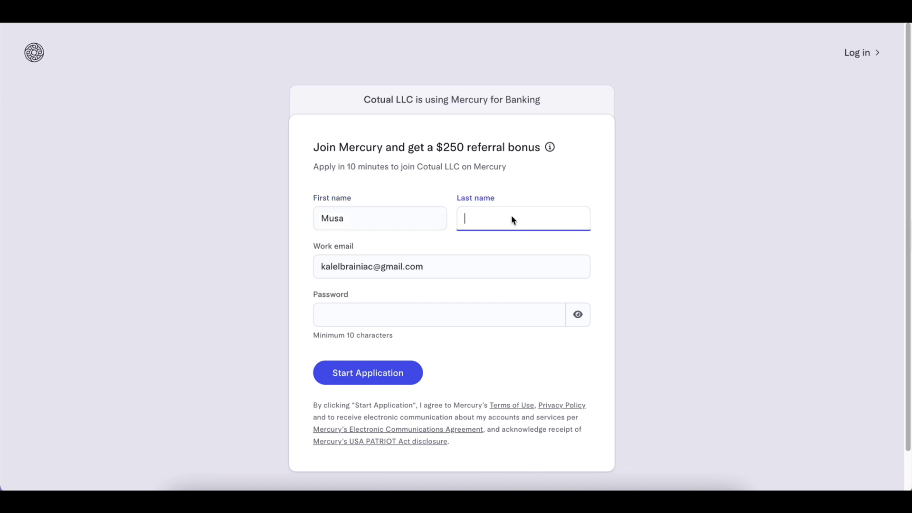
Use the browser's suggested strong password and create the account to begin the application.
{"action": "left_click", "coordinate": [464, 315]}
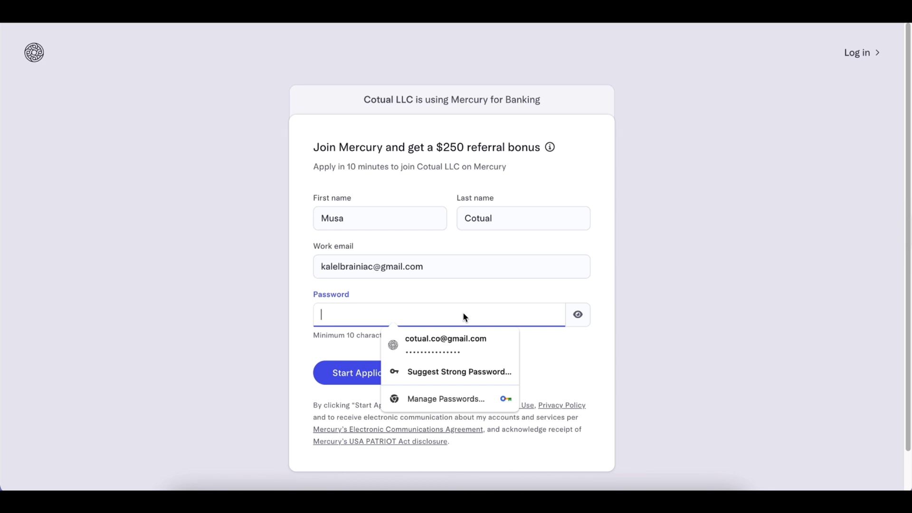
{"action": "left_click", "coordinate": [461, 376]}
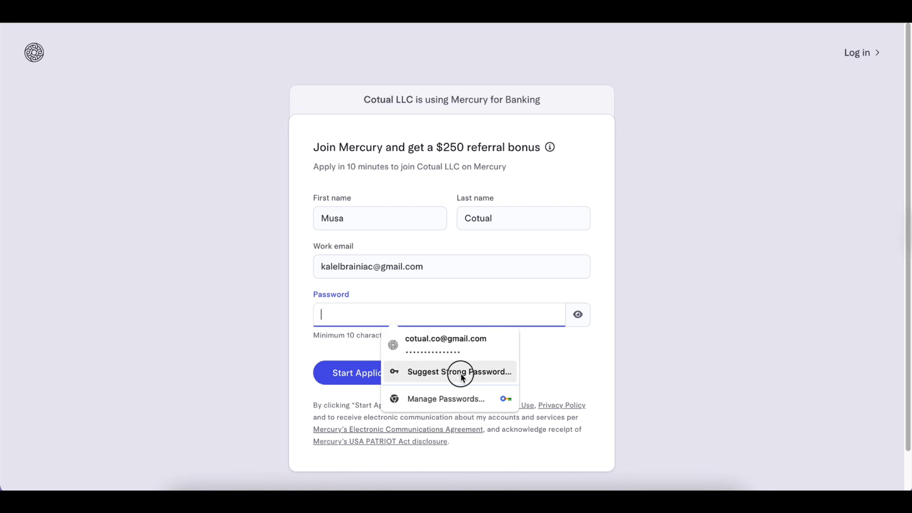
{"action": "left_click", "coordinate": [613, 420]}
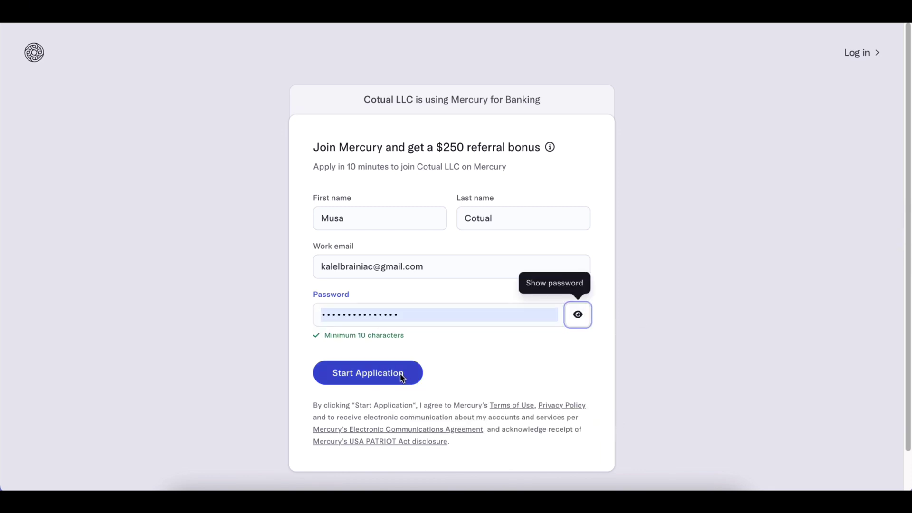
{"action": "left_click", "coordinate": [401, 374]}
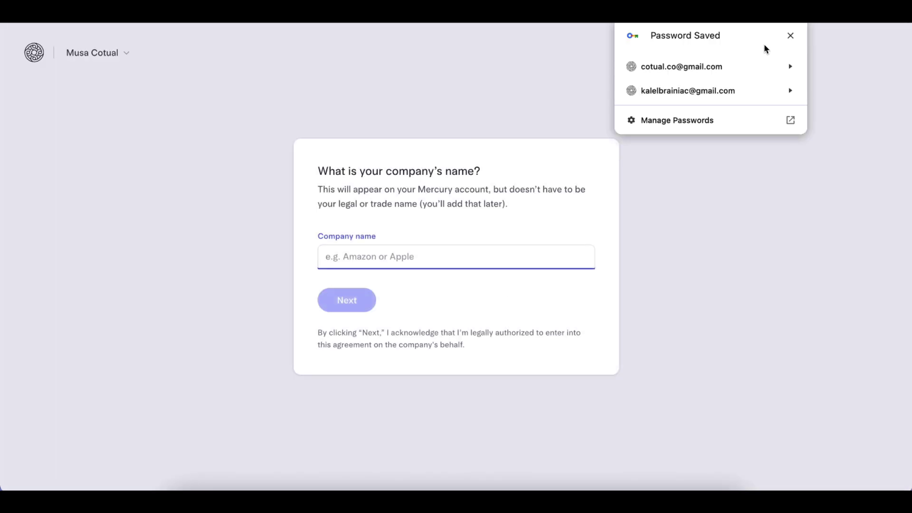
Enter MUSA COTUAL LLC as the company name.
{"action": "left_click", "coordinate": [790, 36]}
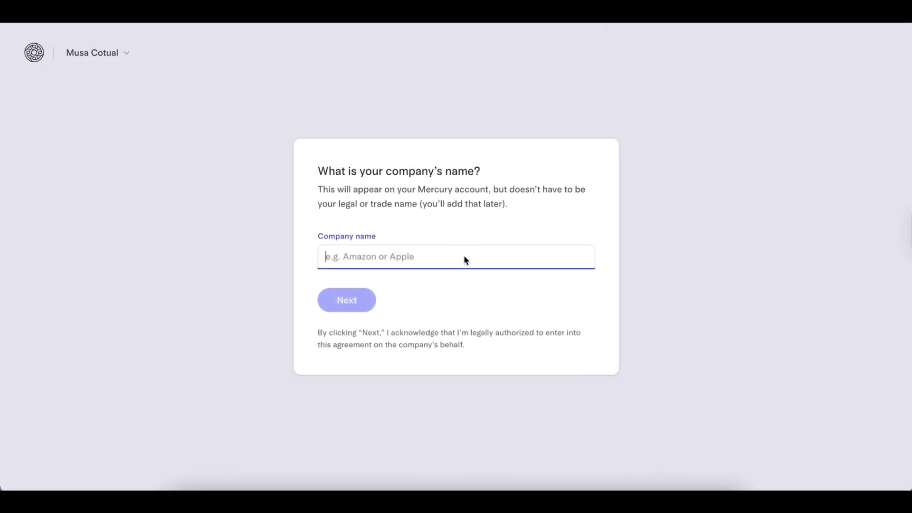
{"action": "type", "text": "MU"}
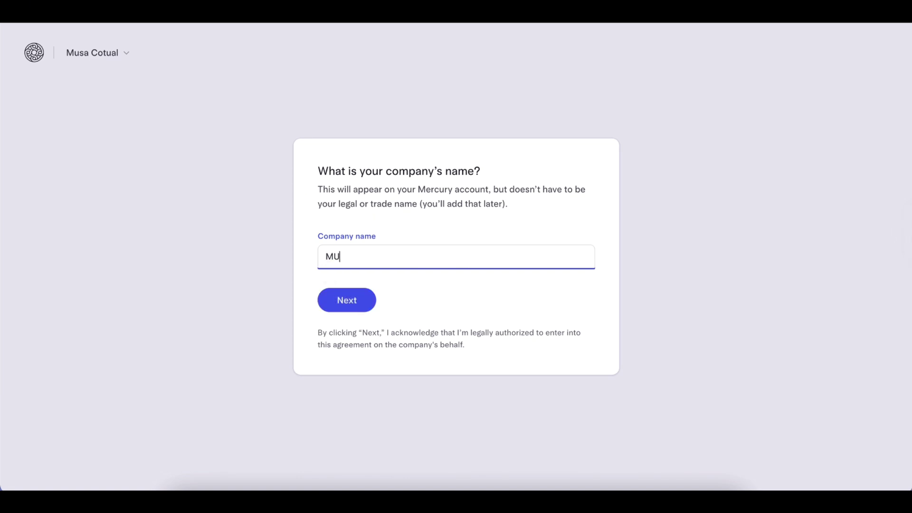
{"action": "type", "text": "SA "}
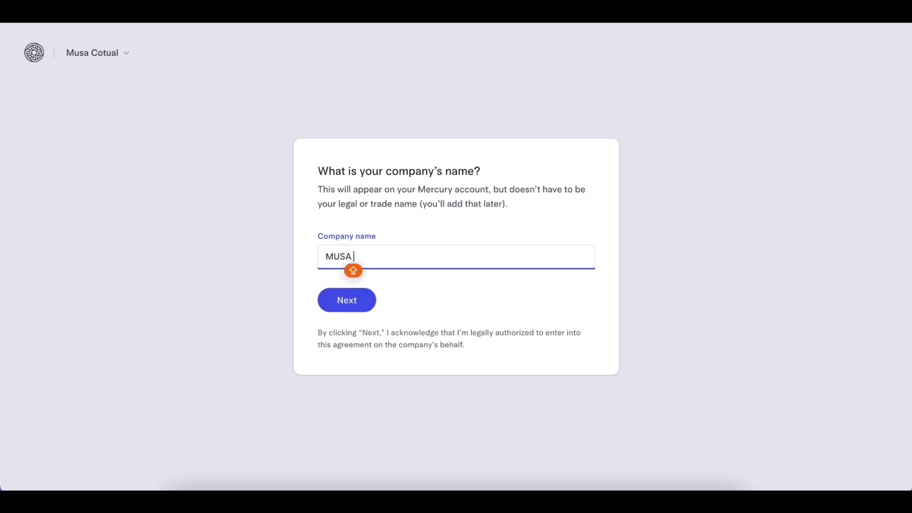
{"action": "type", "text": "COTUAL"}
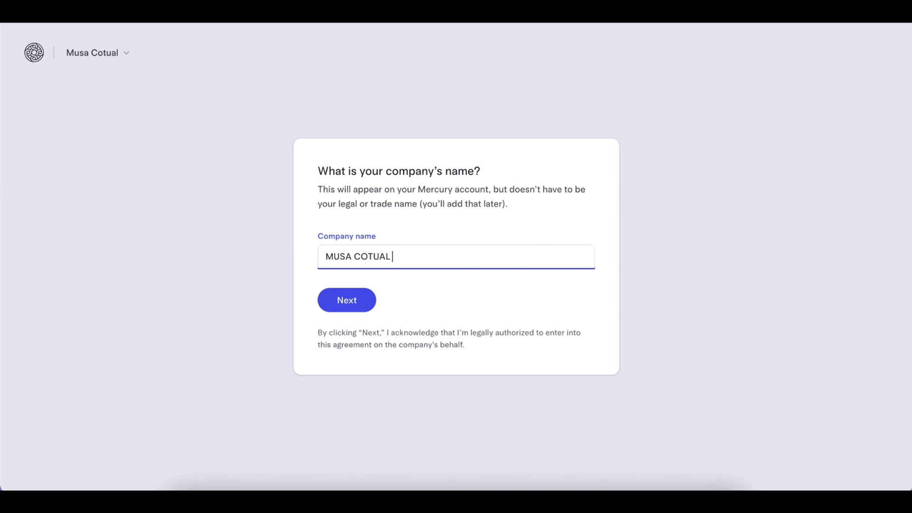
{"action": "type", "text": " LLC"}
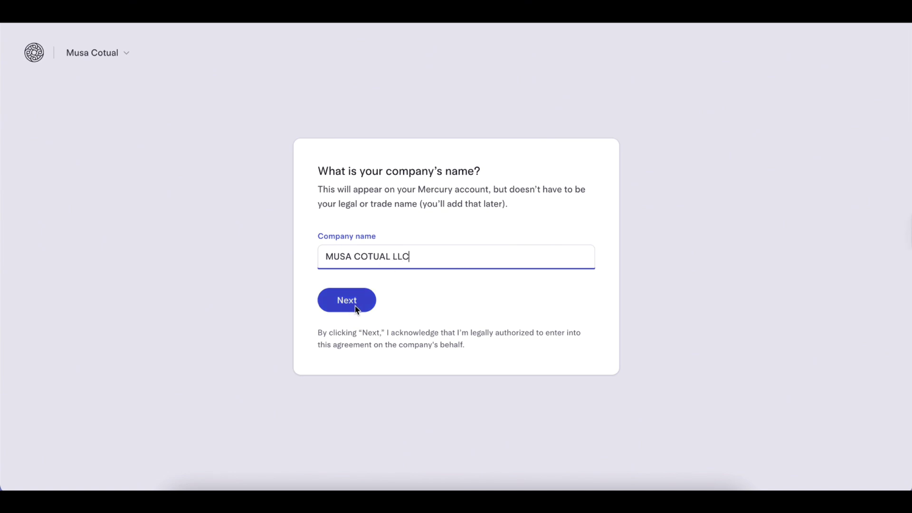
{"action": "left_click", "coordinate": [356, 307]}
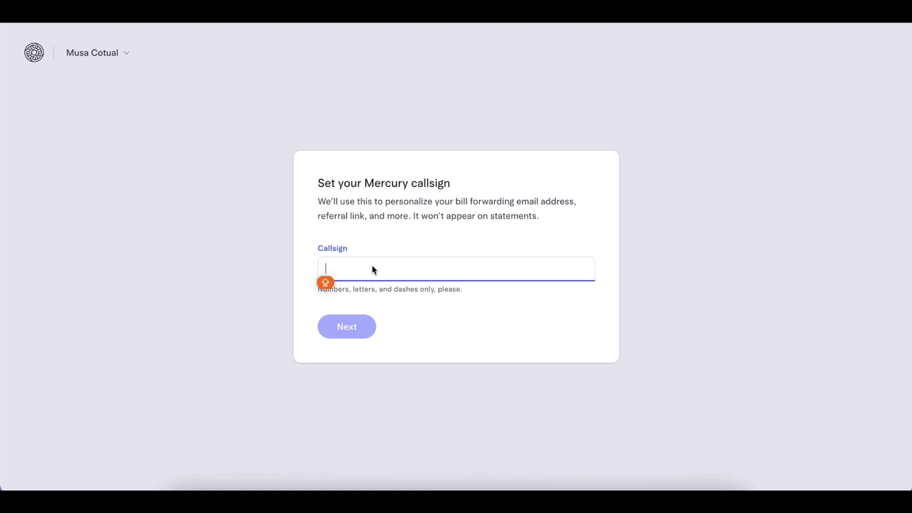
{"action": "type", "text": "M"}
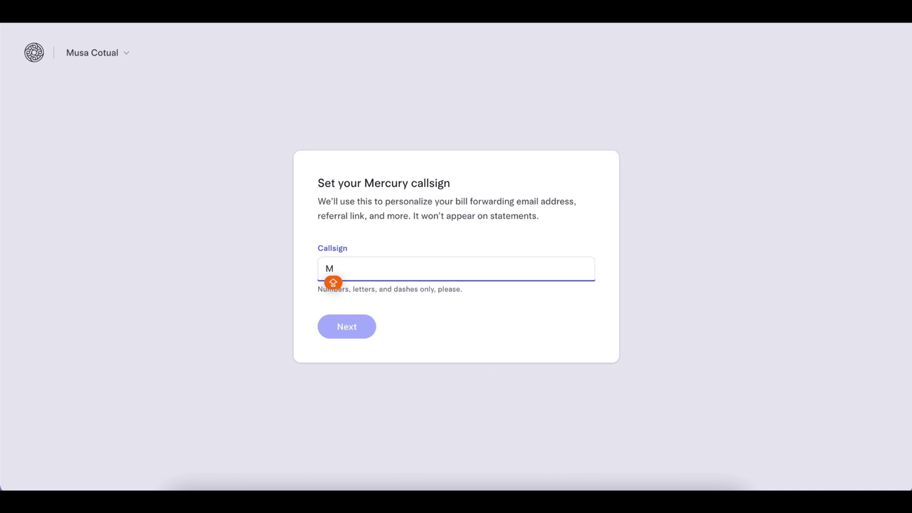
{"action": "type", "text": "USA-COTUAL-LLC"}
{"action": "double_click", "coordinate": [402, 269]}
{"action": "triple_click", "coordinate": [402, 268]}
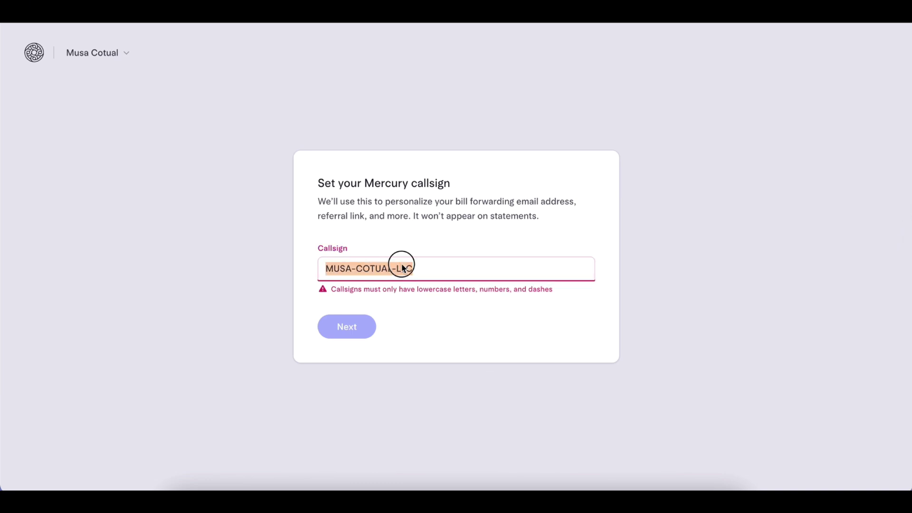
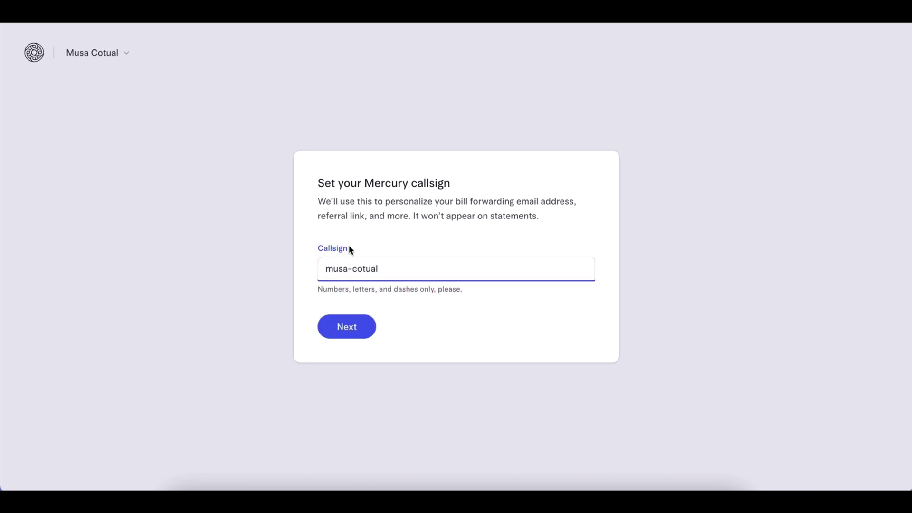
{"action": "left_click", "coordinate": [350, 329]}
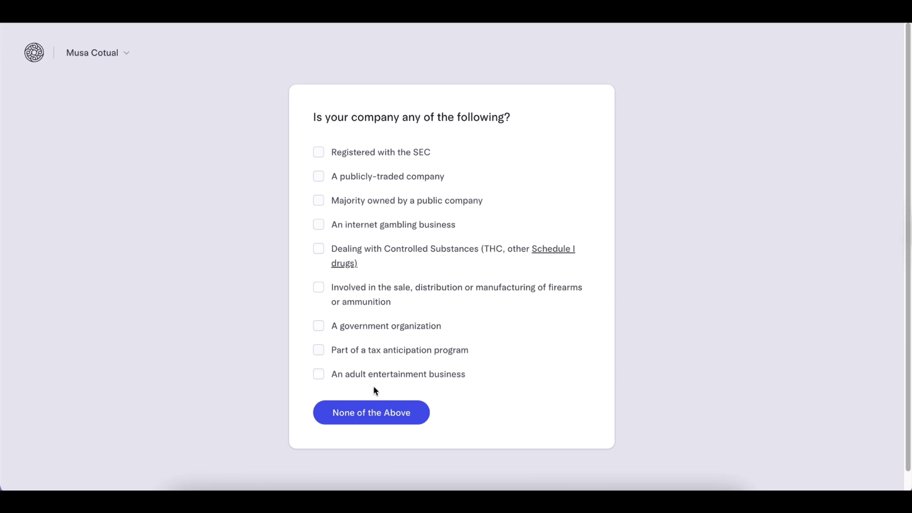
{"action": "left_click", "coordinate": [386, 414]}
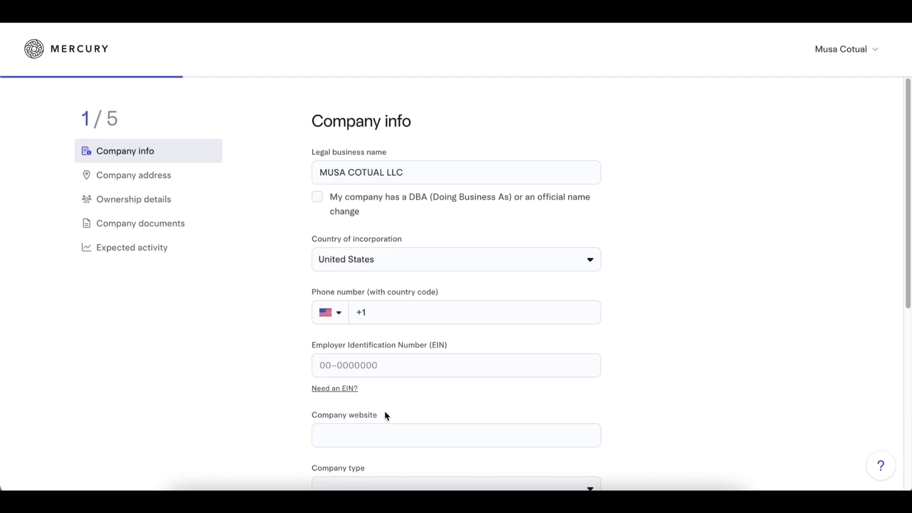
Set incorporation country to United States and the company phone country code to Turkey (+90).
{"action": "left_click", "coordinate": [159, 181]}
{"action": "left_click", "coordinate": [155, 152]}
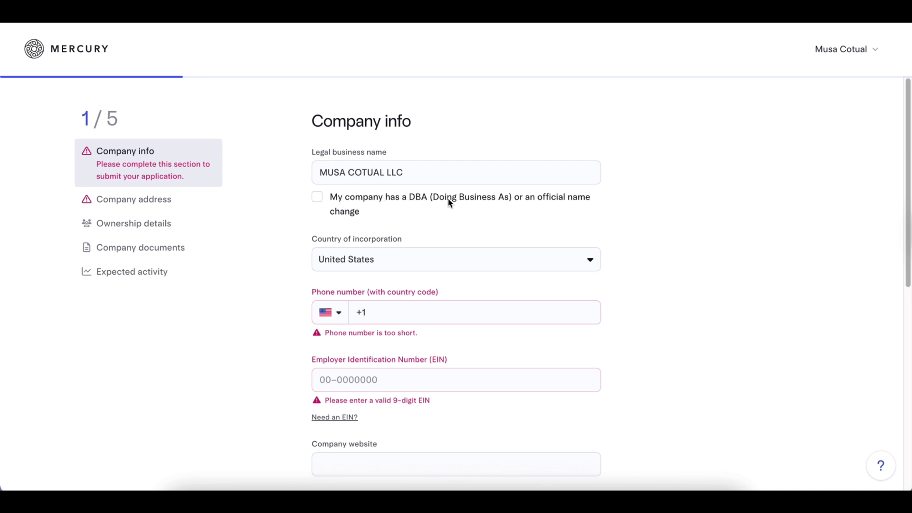
{"action": "left_click", "coordinate": [407, 174]}
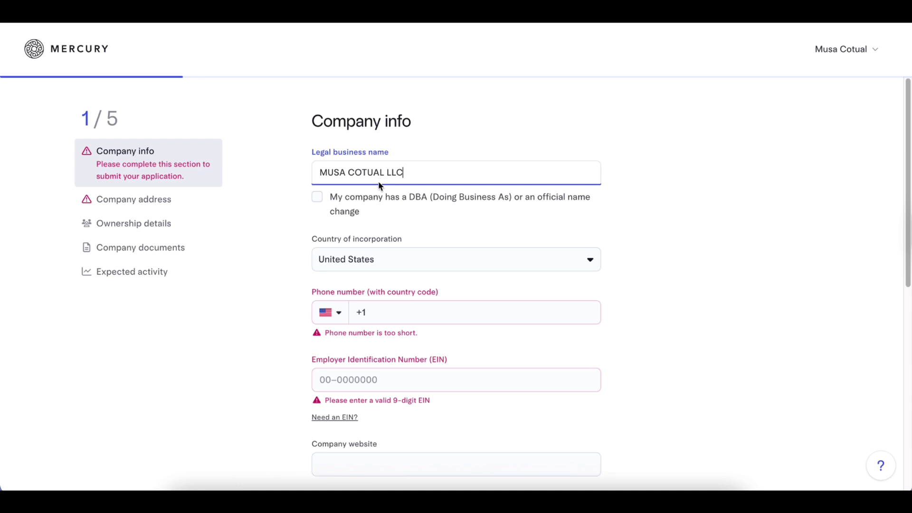
{"action": "left_click", "coordinate": [430, 261]}
{"action": "left_click", "coordinate": [410, 285]}
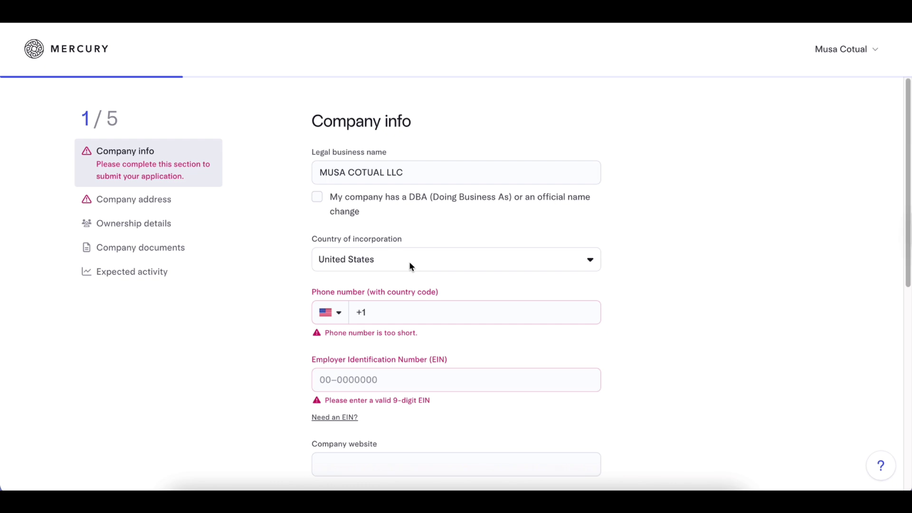
{"action": "scroll", "coordinate": [399, 280], "scroll_direction": "down", "scroll_amount": 1}
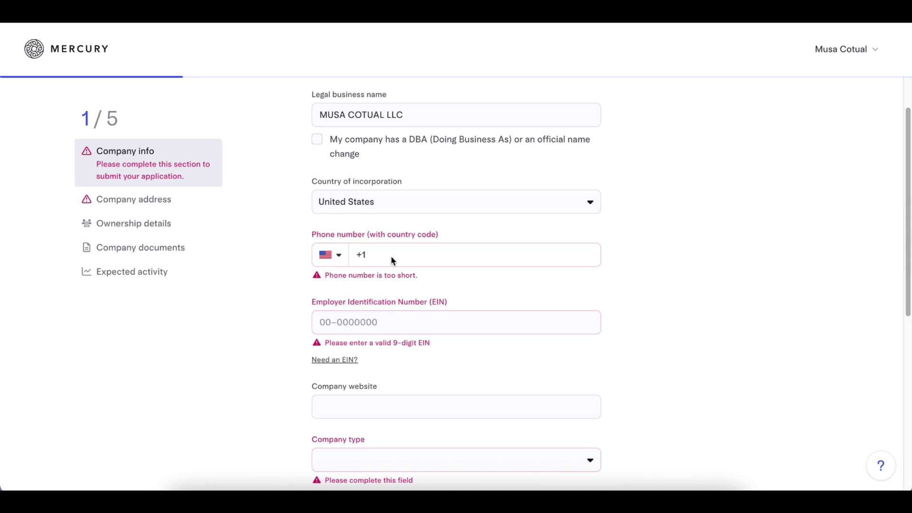
{"action": "left_click", "coordinate": [340, 258]}
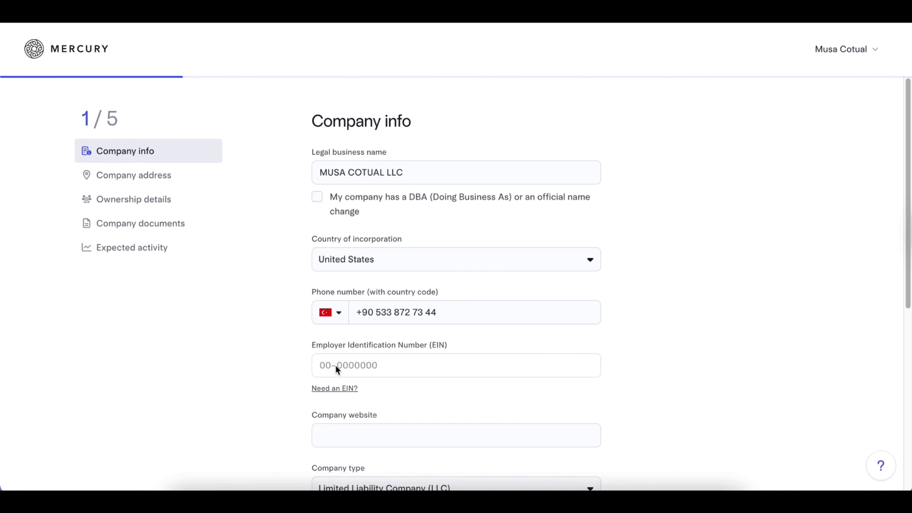
Set company type to Limited Liability Company (LLC), leaving Industry unselected.
{"action": "scroll", "coordinate": [758, 329], "scroll_direction": "down", "scroll_amount": 5}
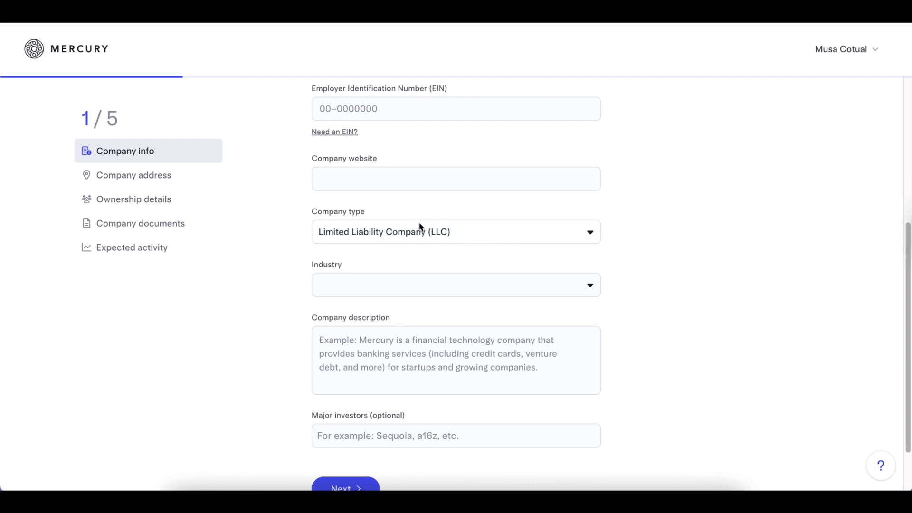
{"action": "left_click", "coordinate": [455, 232]}
{"action": "left_click", "coordinate": [432, 278]}
{"action": "left_click", "coordinate": [463, 285]}
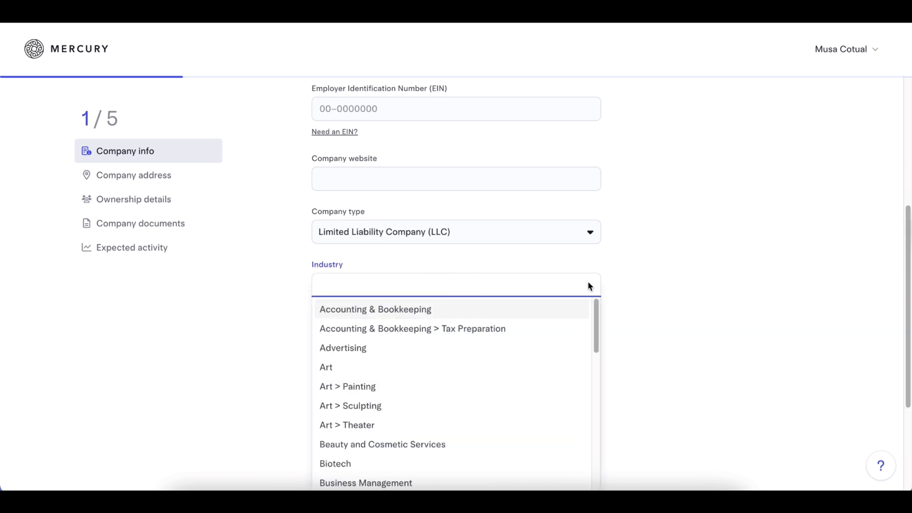
{"action": "left_click", "coordinate": [625, 282]}
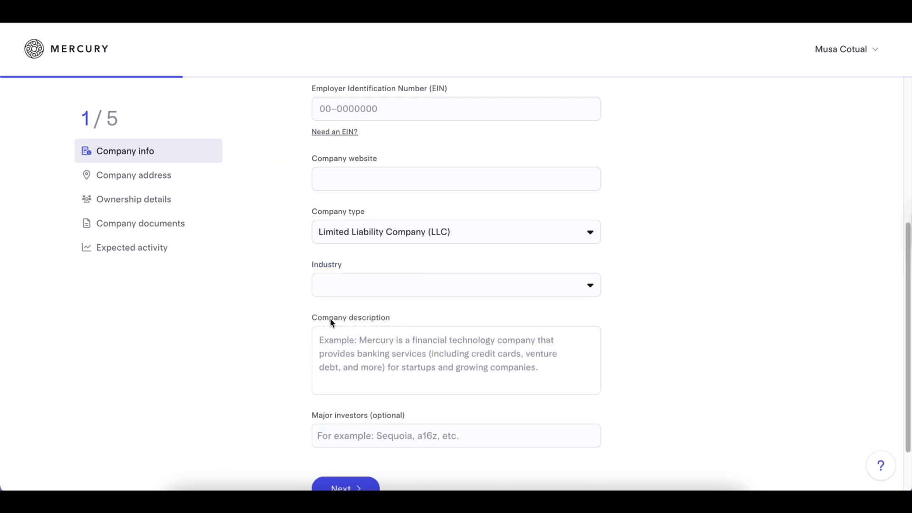
{"action": "left_click_drag", "start_coordinate": [308, 318], "coordinate": [391, 325]}
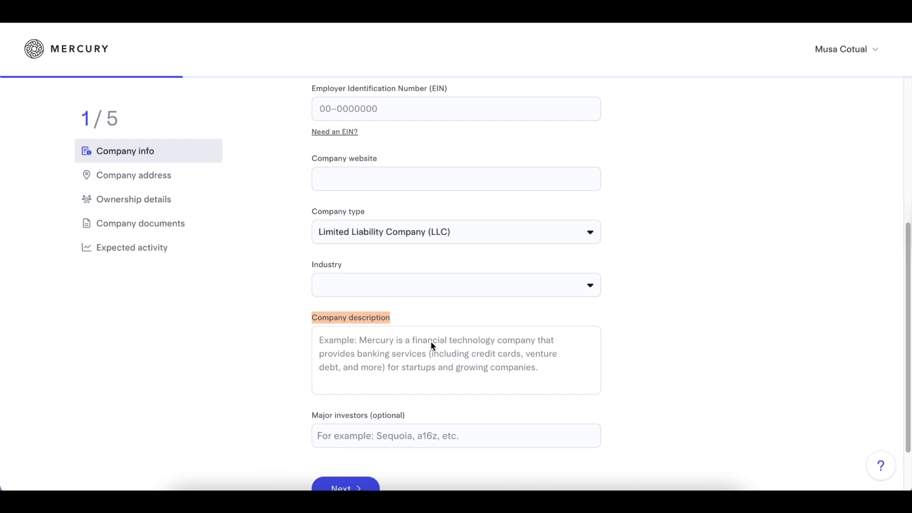
Scroll past the remaining Company info fields to the Company address step.
{"action": "scroll", "coordinate": [426, 343], "scroll_direction": "down", "scroll_amount": 1}
{"action": "scroll", "coordinate": [426, 342], "scroll_direction": "down", "scroll_amount": 1}
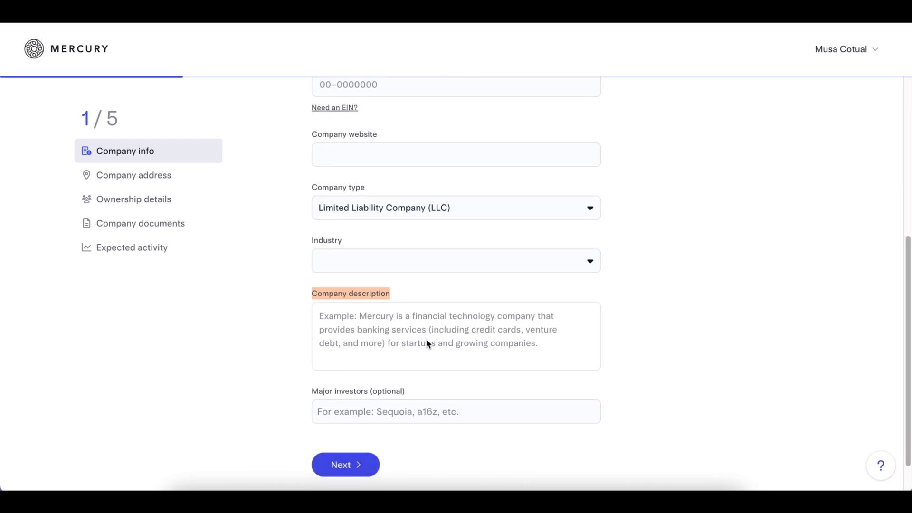
{"action": "scroll", "coordinate": [426, 343], "scroll_direction": "down", "scroll_amount": 1}
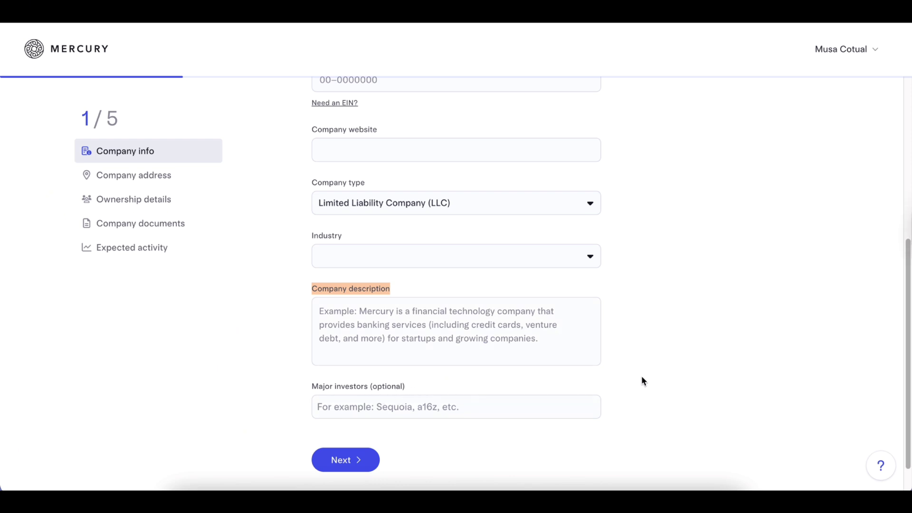
{"action": "left_click", "coordinate": [154, 180]}
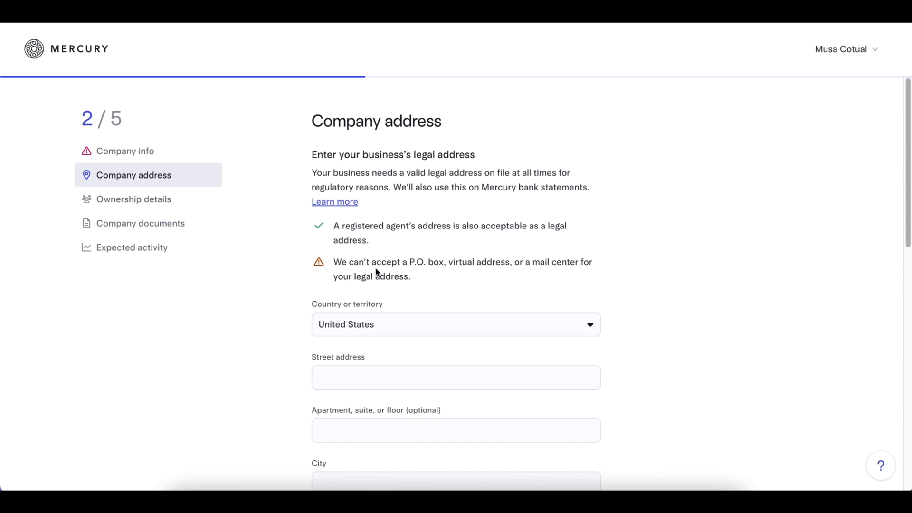
{"action": "scroll", "coordinate": [374, 270], "scroll_direction": "down", "scroll_amount": 1}
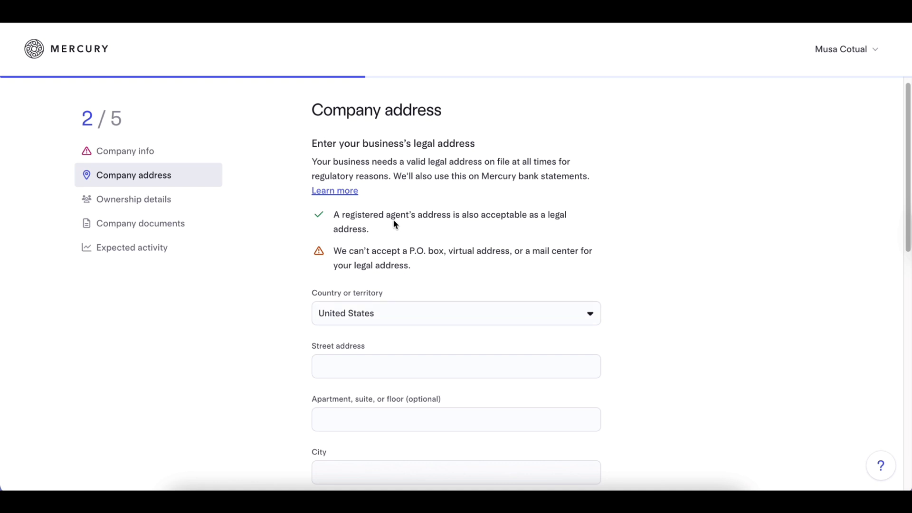
{"action": "scroll", "coordinate": [377, 244], "scroll_direction": "down", "scroll_amount": 1}
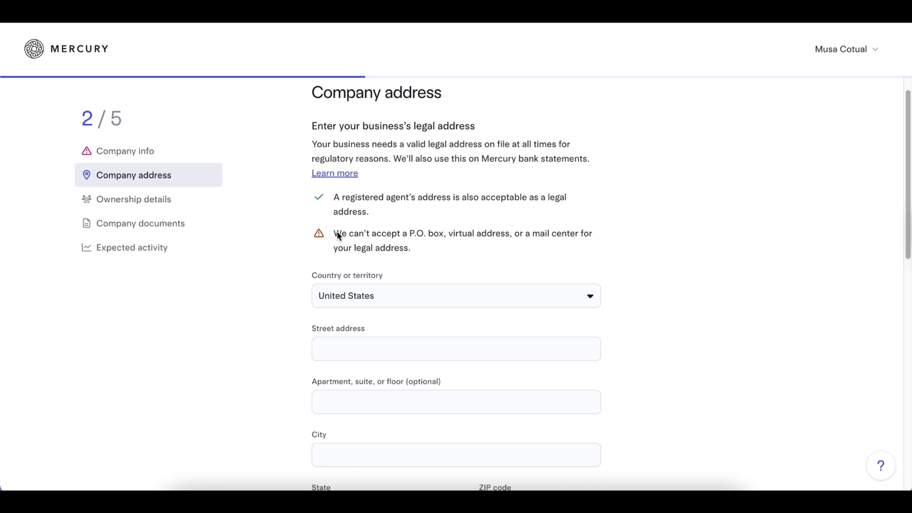
{"action": "left_click_drag", "start_coordinate": [334, 234], "coordinate": [574, 254]}
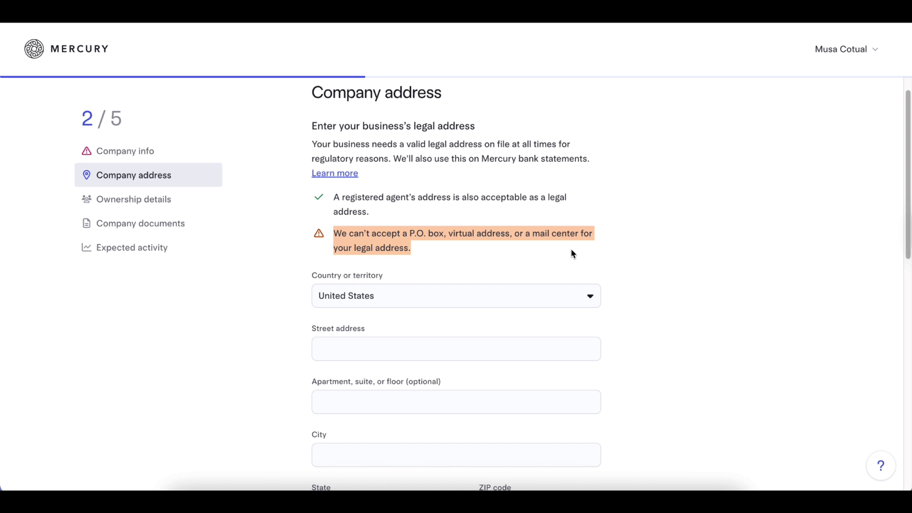
{"action": "left_click", "coordinate": [611, 245]}
{"action": "scroll", "coordinate": [597, 265], "scroll_direction": "down", "scroll_amount": 1}
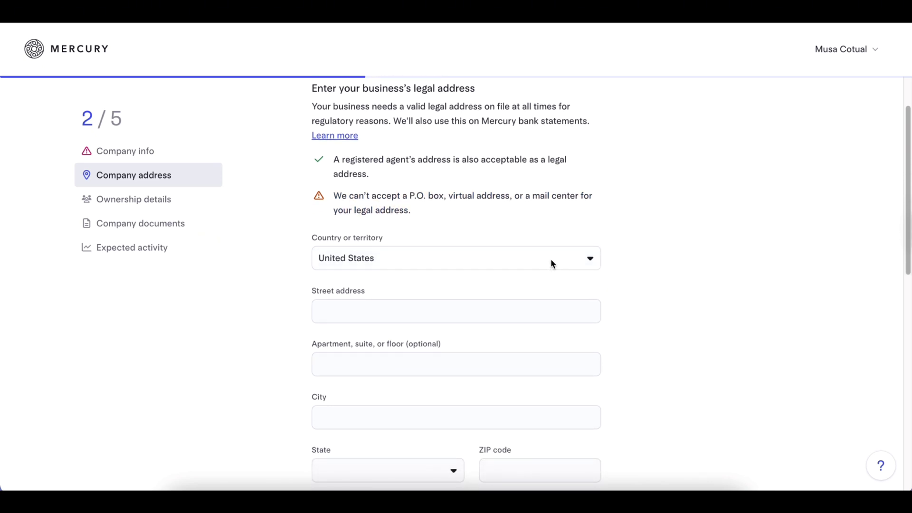
{"action": "scroll", "coordinate": [551, 260], "scroll_direction": "down", "scroll_amount": 1}
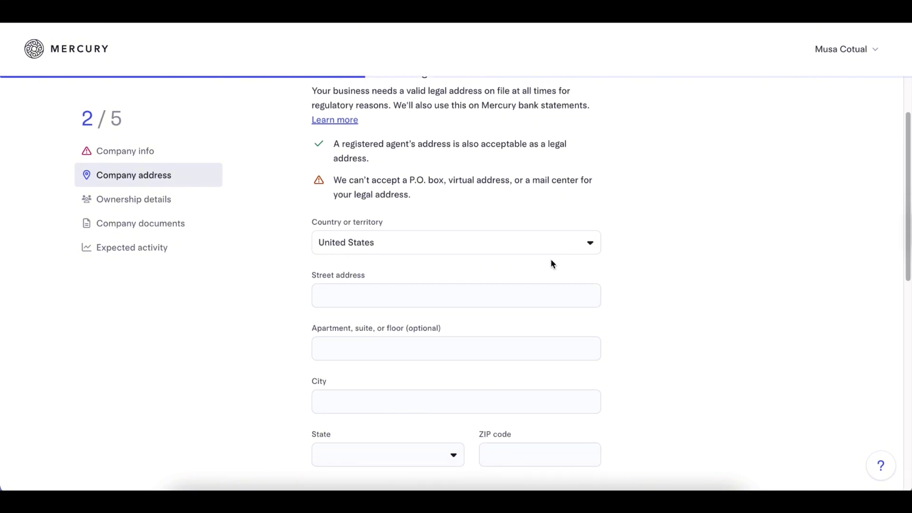
{"action": "scroll", "coordinate": [551, 261], "scroll_direction": "down", "scroll_amount": 1}
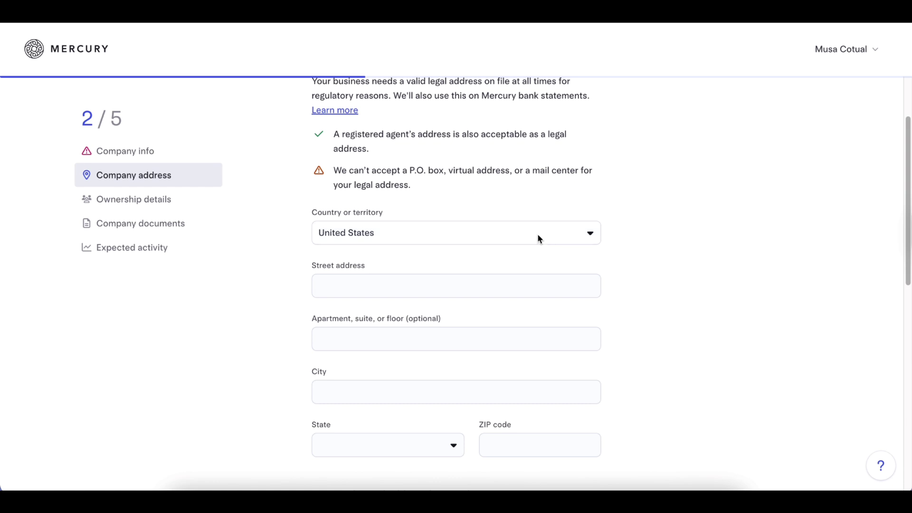
{"action": "left_click_drag", "start_coordinate": [332, 171], "coordinate": [420, 193]}
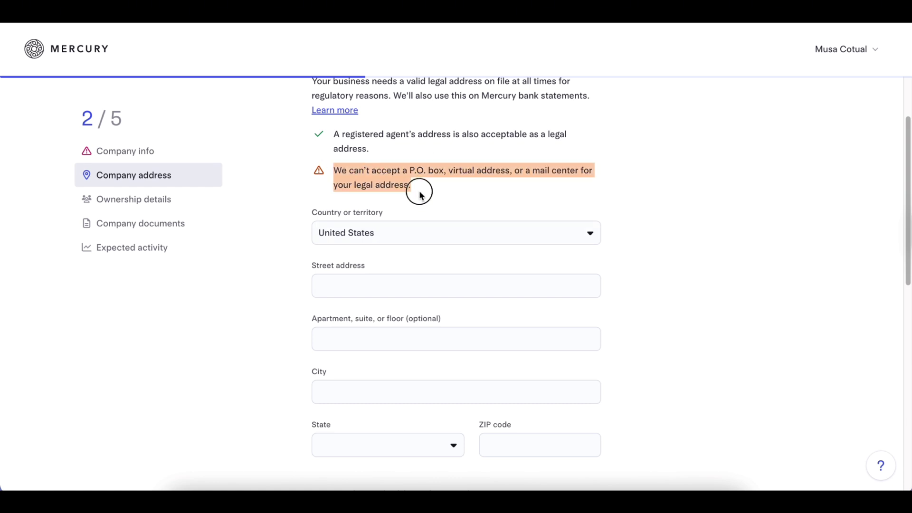
{"action": "left_click", "coordinate": [453, 196]}
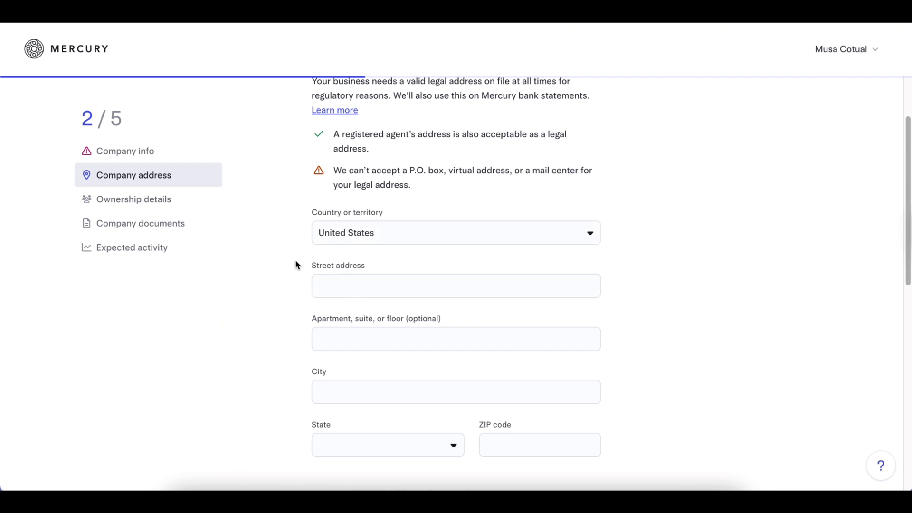
{"action": "double_click", "coordinate": [334, 269]}
{"action": "left_click_drag", "start_coordinate": [334, 269], "coordinate": [374, 271]}
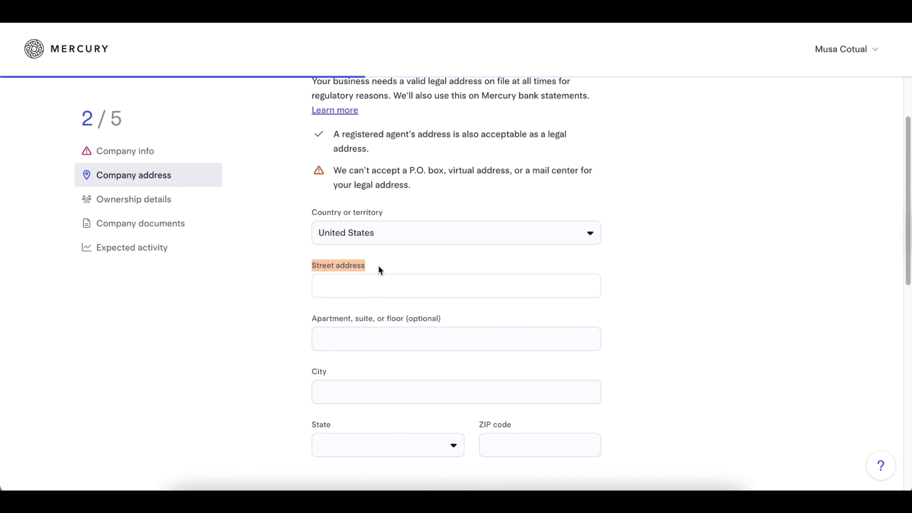
{"action": "scroll", "coordinate": [378, 269], "scroll_direction": "down", "scroll_amount": 1}
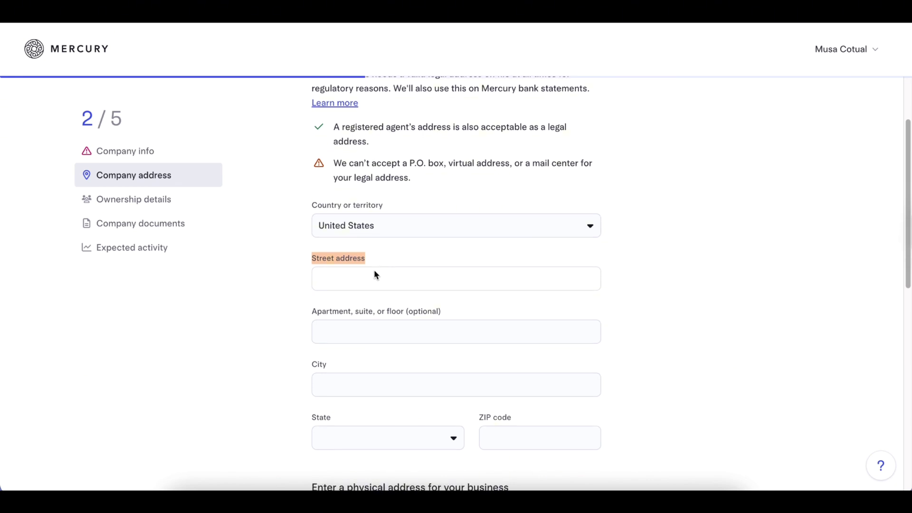
{"action": "scroll", "coordinate": [306, 314], "scroll_direction": "down", "scroll_amount": 1}
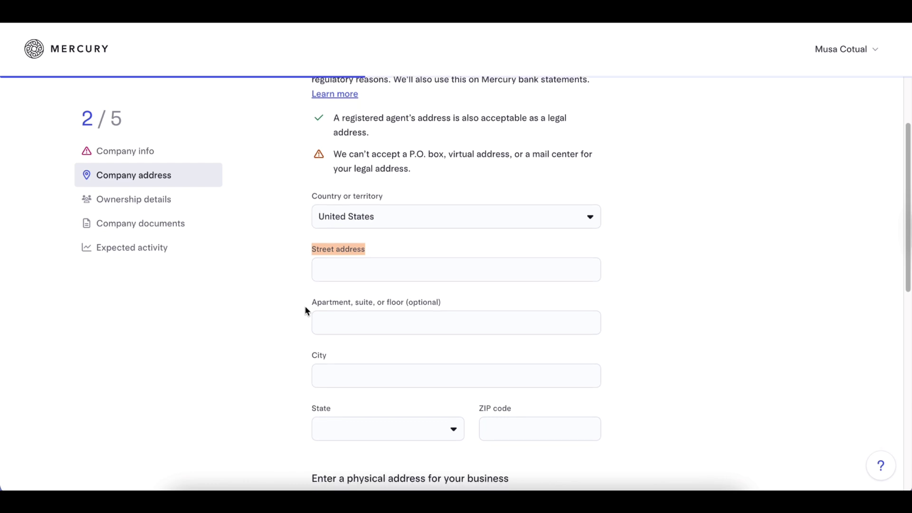
{"action": "left_click_drag", "start_coordinate": [322, 302], "coordinate": [440, 302]}
{"action": "double_click", "coordinate": [325, 356]}
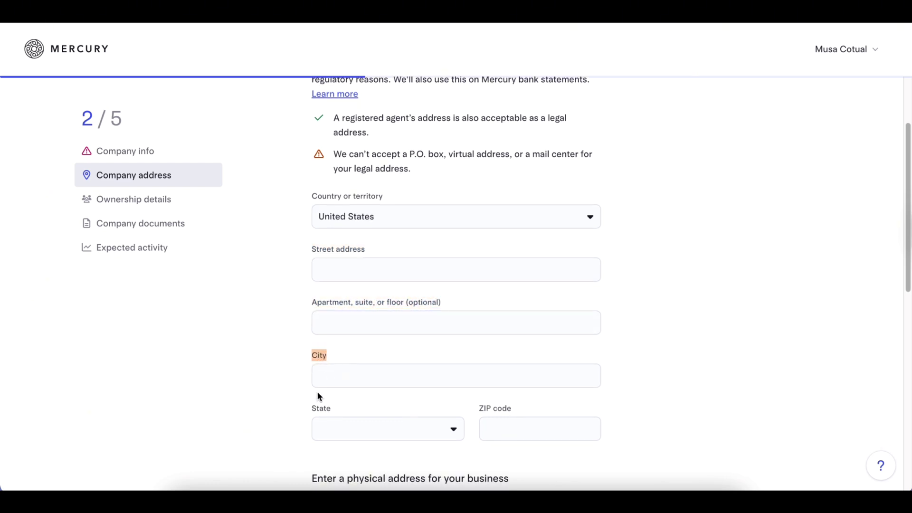
{"action": "double_click", "coordinate": [314, 409]}
{"action": "scroll", "coordinate": [428, 380], "scroll_direction": "down", "scroll_amount": 1}
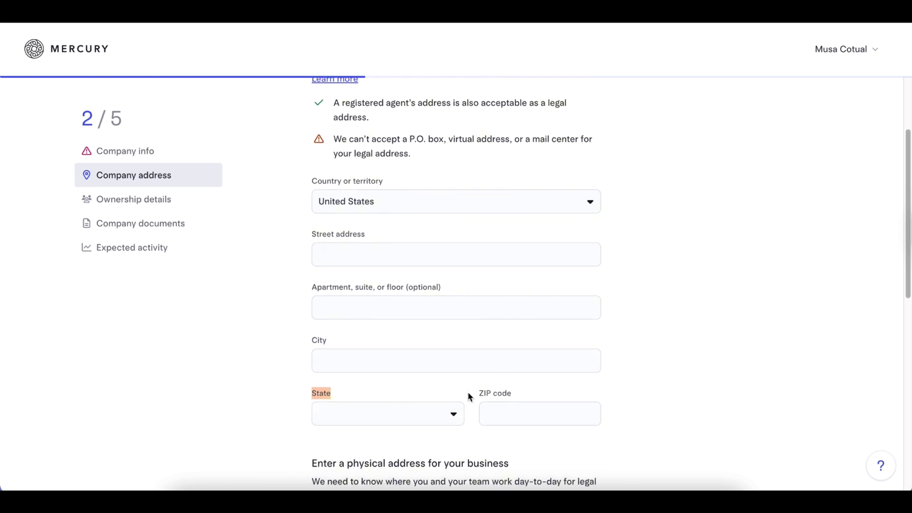
{"action": "triple_click", "coordinate": [535, 393]}
{"action": "scroll", "coordinate": [504, 375], "scroll_direction": "down", "scroll_amount": 4}
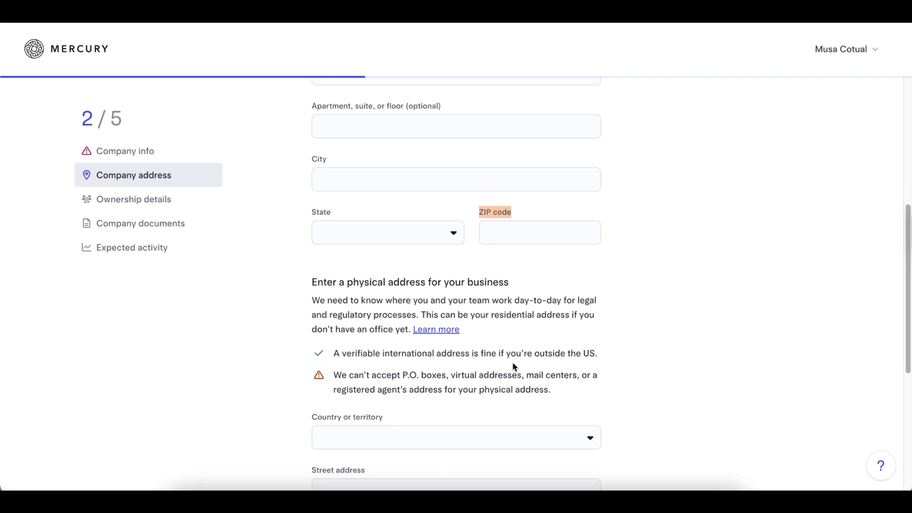
Review the address forms down to the ZIP code and Country or territory fields.
{"action": "scroll", "coordinate": [513, 364], "scroll_direction": "down", "scroll_amount": 2}
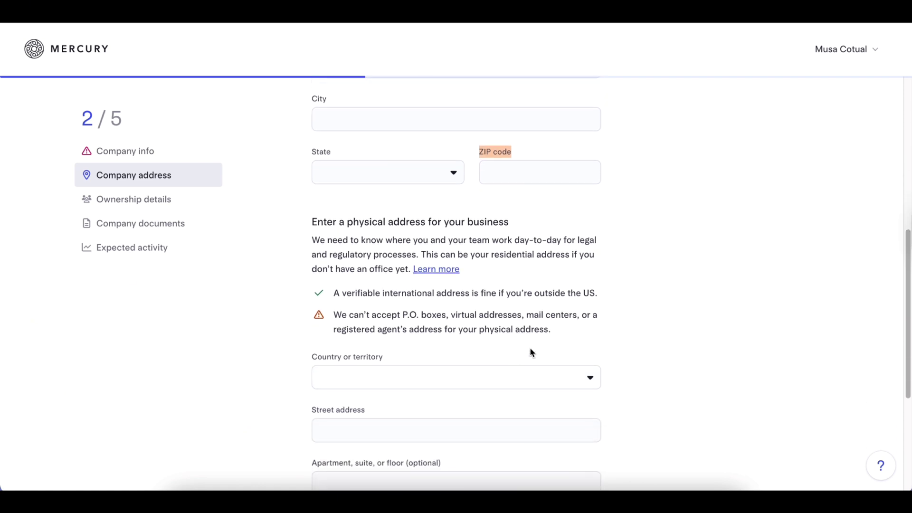
{"action": "left_click", "coordinate": [655, 309]}
{"action": "scroll", "coordinate": [353, 175], "scroll_direction": "down", "scroll_amount": 2}
{"action": "scroll", "coordinate": [354, 177], "scroll_direction": "down", "scroll_amount": 1}
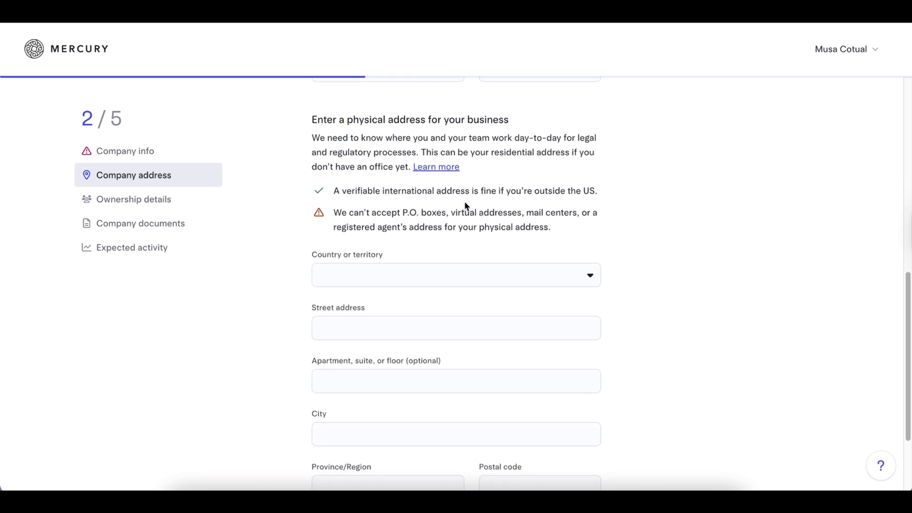
{"action": "scroll", "coordinate": [466, 206], "scroll_direction": "down", "scroll_amount": 1}
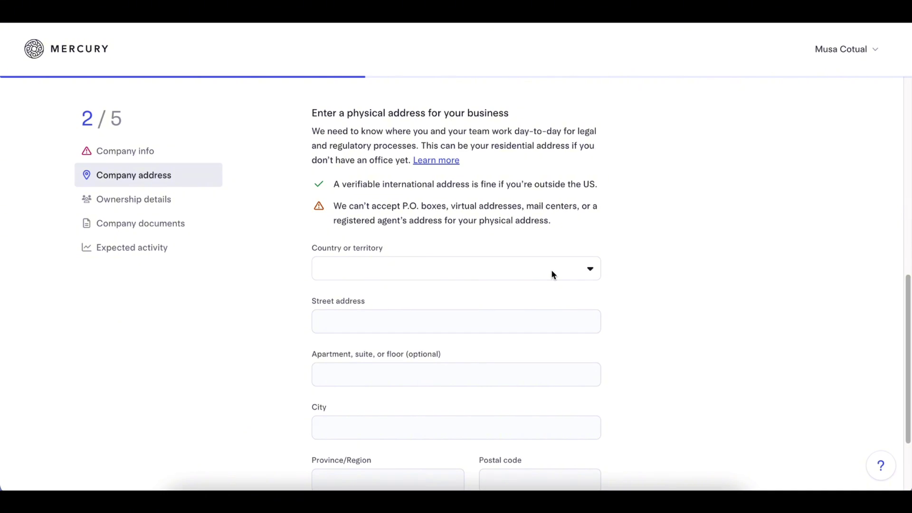
{"action": "scroll", "coordinate": [552, 269], "scroll_direction": "down", "scroll_amount": 2}
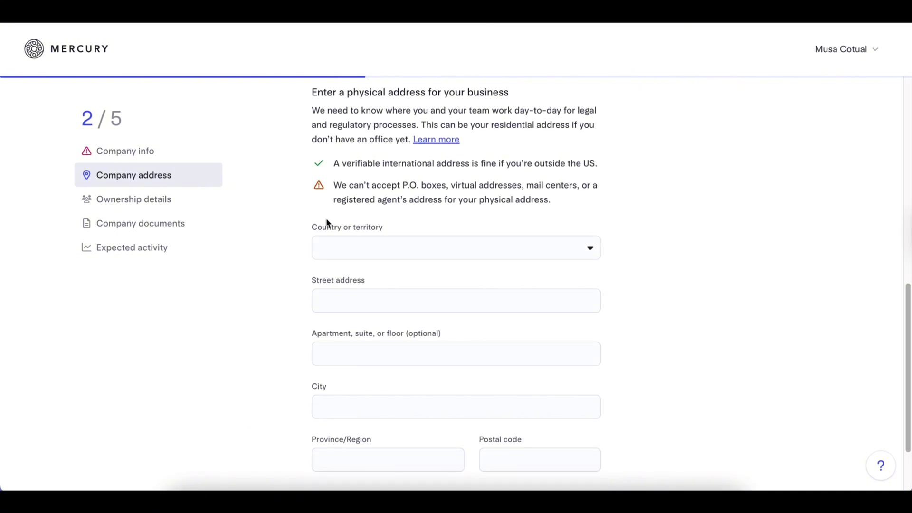
{"action": "left_click_drag", "start_coordinate": [311, 228], "coordinate": [402, 229]}
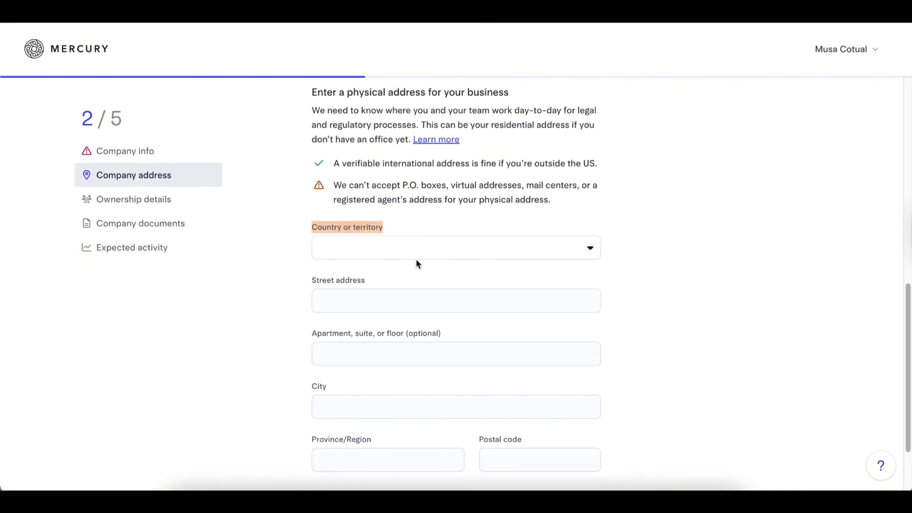
{"action": "left_click", "coordinate": [465, 224]}
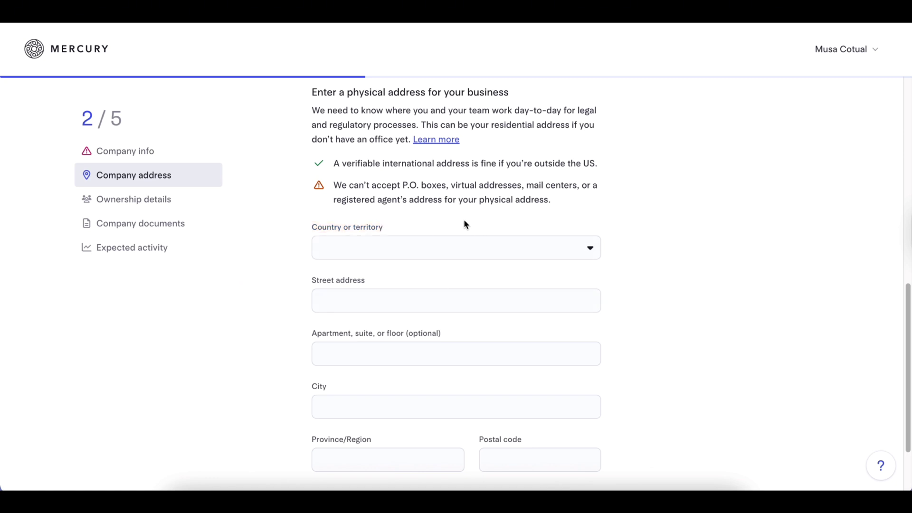
Scroll back through the blank address forms, then go to Ownership details.
{"action": "scroll", "coordinate": [405, 295], "scroll_direction": "up", "scroll_amount": 7}
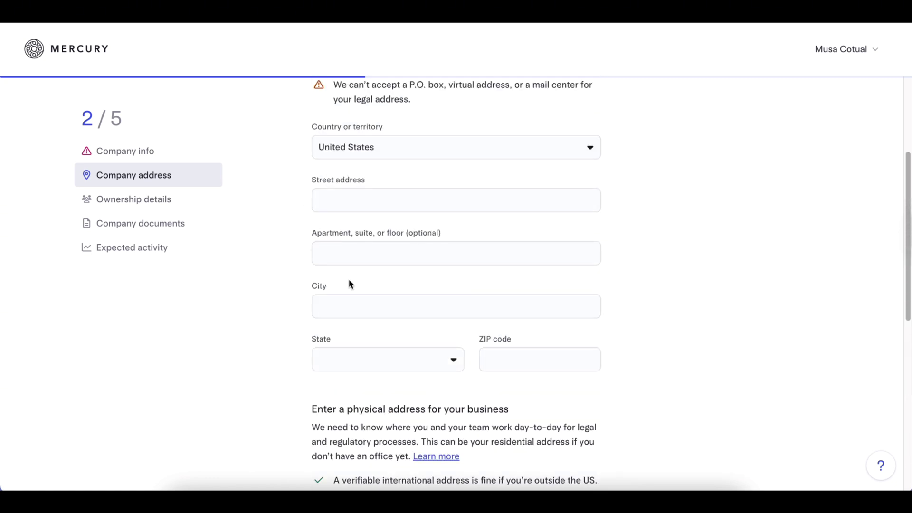
{"action": "scroll", "coordinate": [464, 279], "scroll_direction": "up", "scroll_amount": 1}
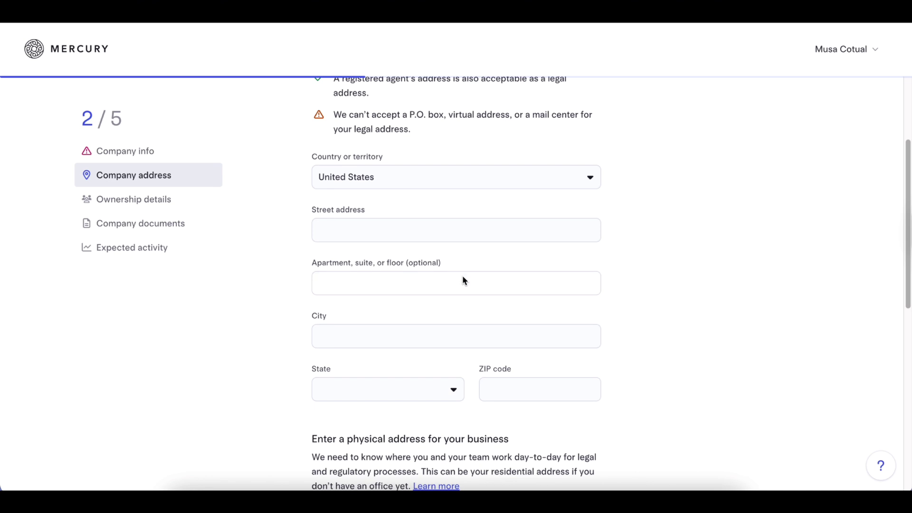
{"action": "scroll", "coordinate": [464, 280], "scroll_direction": "up", "scroll_amount": 1}
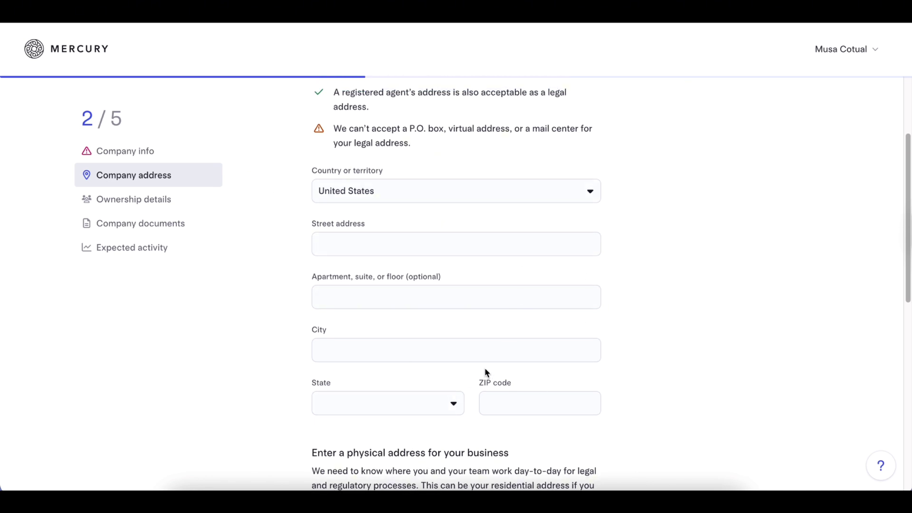
{"action": "scroll", "coordinate": [485, 369], "scroll_direction": "down", "scroll_amount": 9}
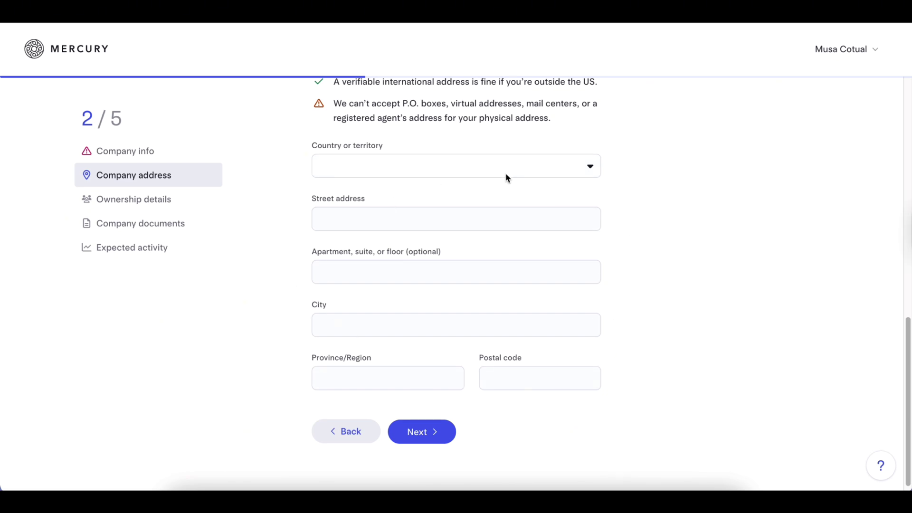
{"action": "scroll", "coordinate": [398, 294], "scroll_direction": "up", "scroll_amount": 10}
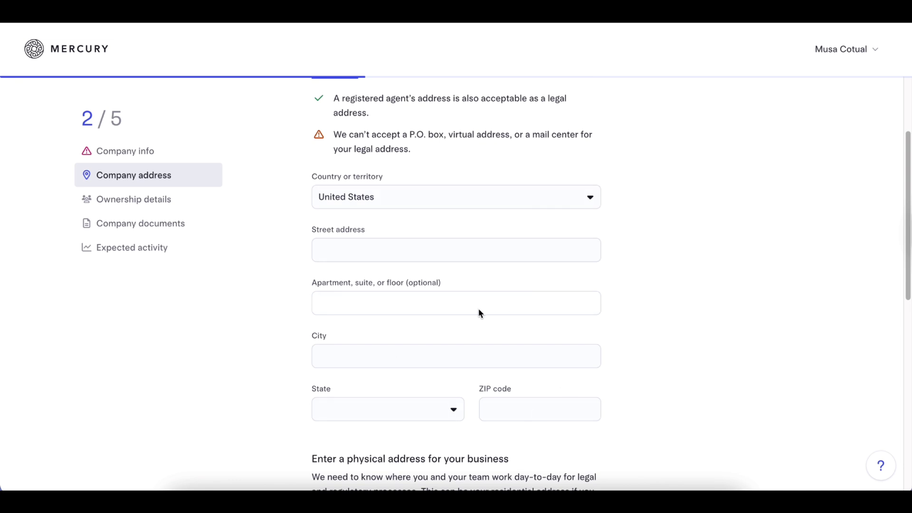
{"action": "scroll", "coordinate": [479, 315], "scroll_direction": "down", "scroll_amount": 8}
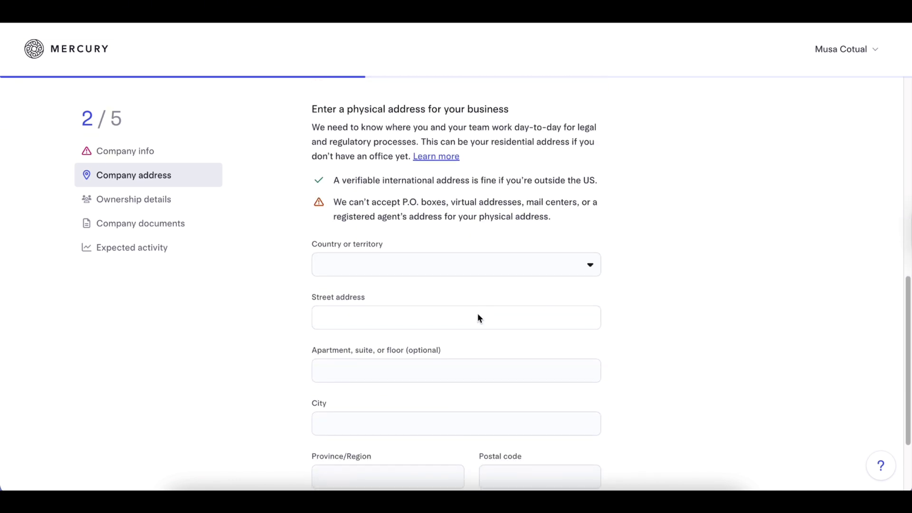
{"action": "scroll", "coordinate": [477, 318], "scroll_direction": "down", "scroll_amount": 1}
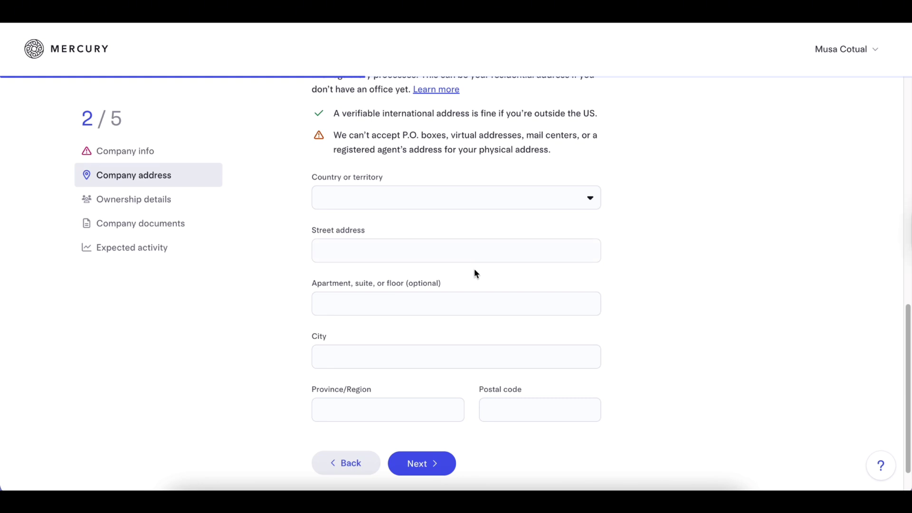
{"action": "scroll", "coordinate": [474, 269], "scroll_direction": "down", "scroll_amount": 1}
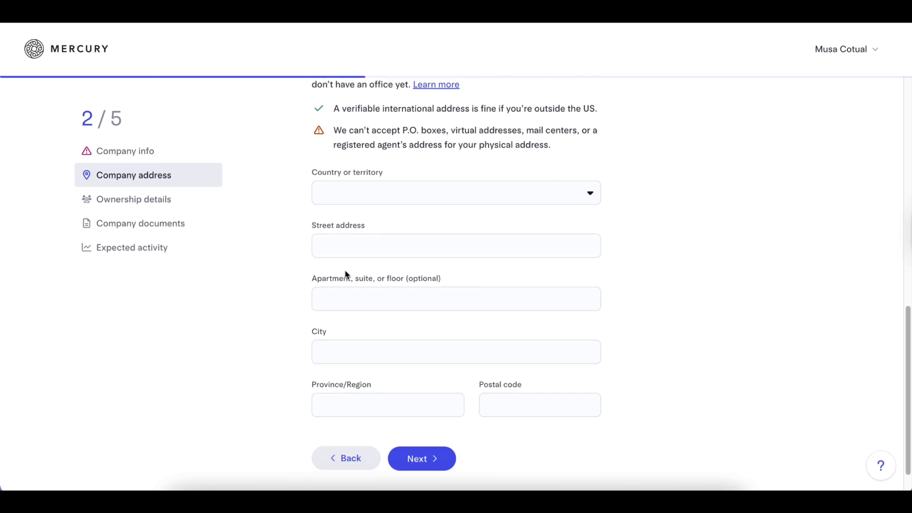
{"action": "left_click", "coordinate": [149, 203]}
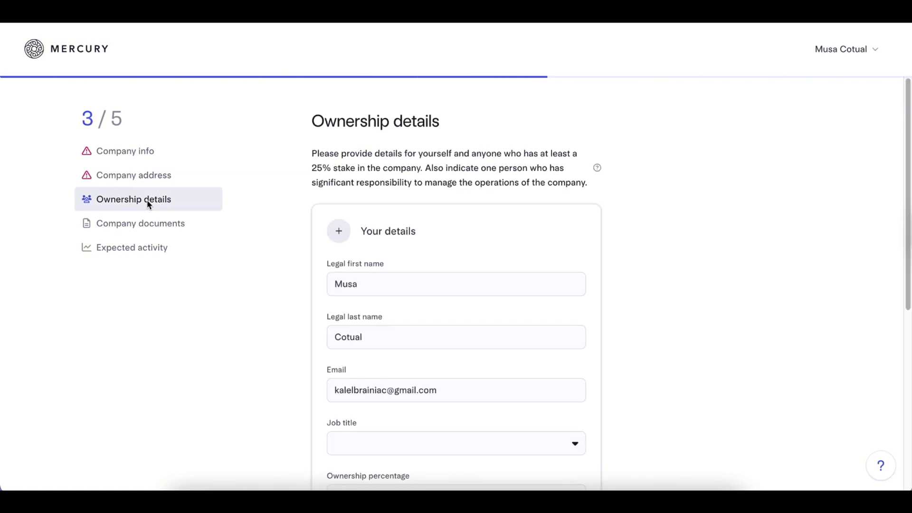
Look over the ownership form and its responsibility question options, then go to Company documents.
{"action": "scroll", "coordinate": [465, 314], "scroll_direction": "down", "scroll_amount": 2}
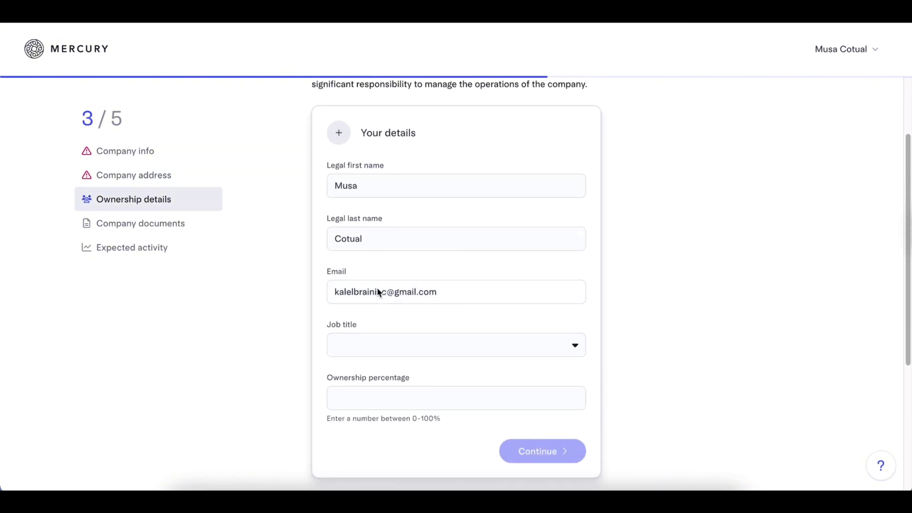
{"action": "scroll", "coordinate": [420, 341], "scroll_direction": "down", "scroll_amount": 1}
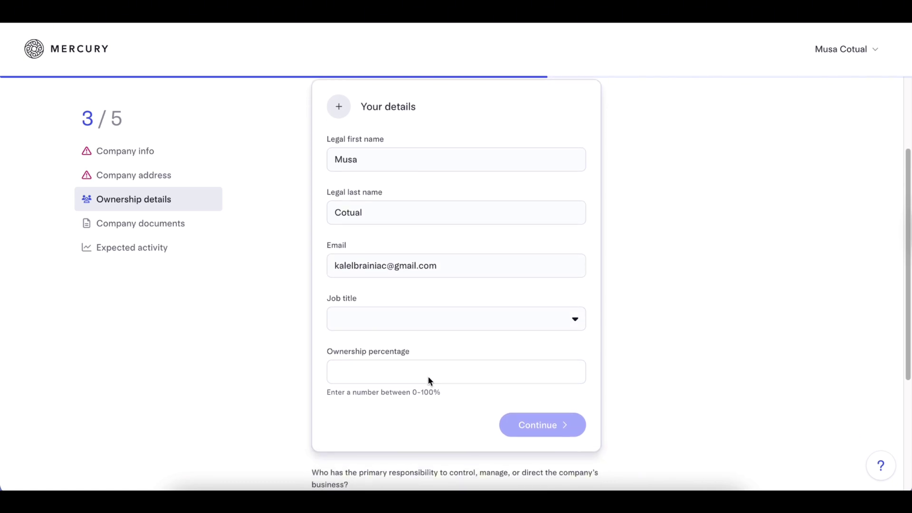
{"action": "scroll", "coordinate": [429, 380], "scroll_direction": "down", "scroll_amount": 1}
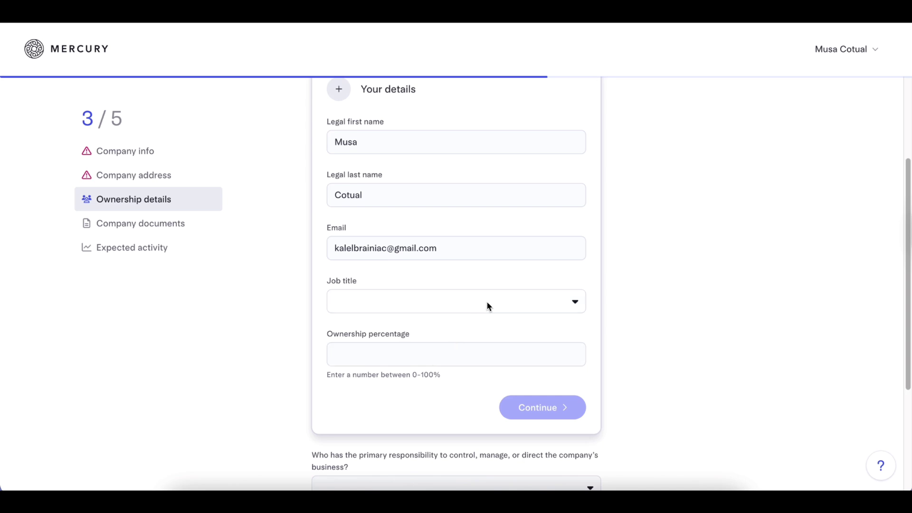
{"action": "scroll", "coordinate": [437, 361], "scroll_direction": "down", "scroll_amount": 3}
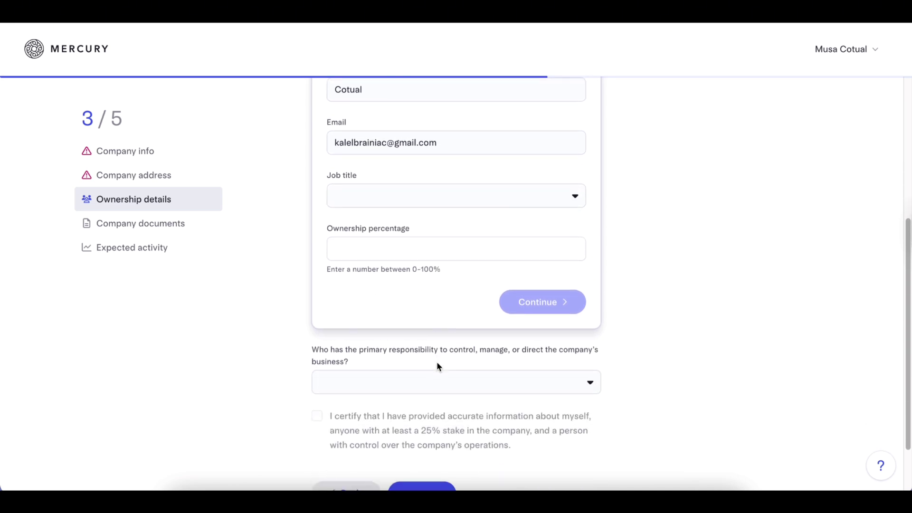
{"action": "scroll", "coordinate": [437, 361], "scroll_direction": "down", "scroll_amount": 3}
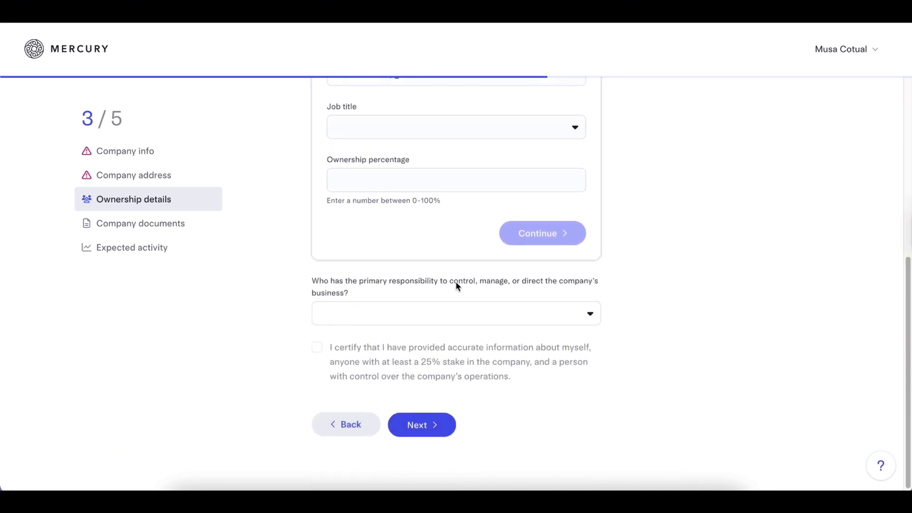
{"action": "left_click", "coordinate": [523, 312]}
{"action": "left_click", "coordinate": [677, 315]}
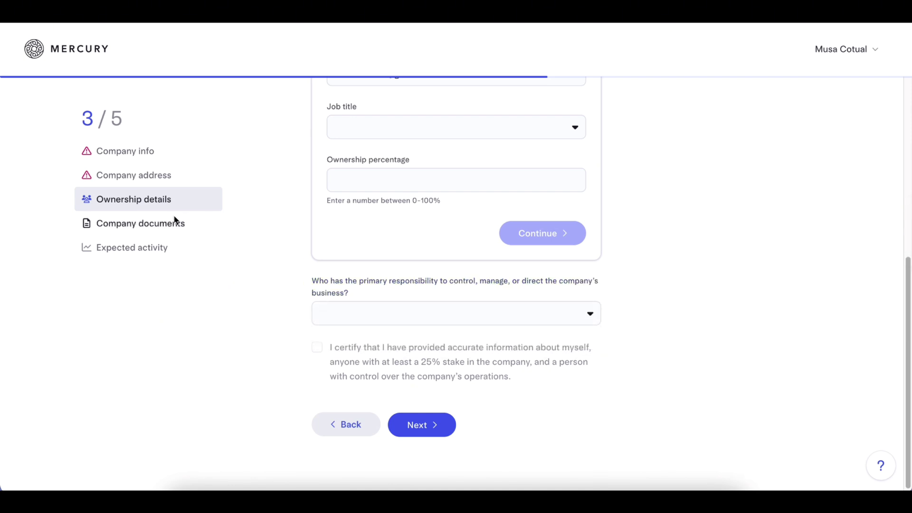
{"action": "left_click", "coordinate": [139, 227]}
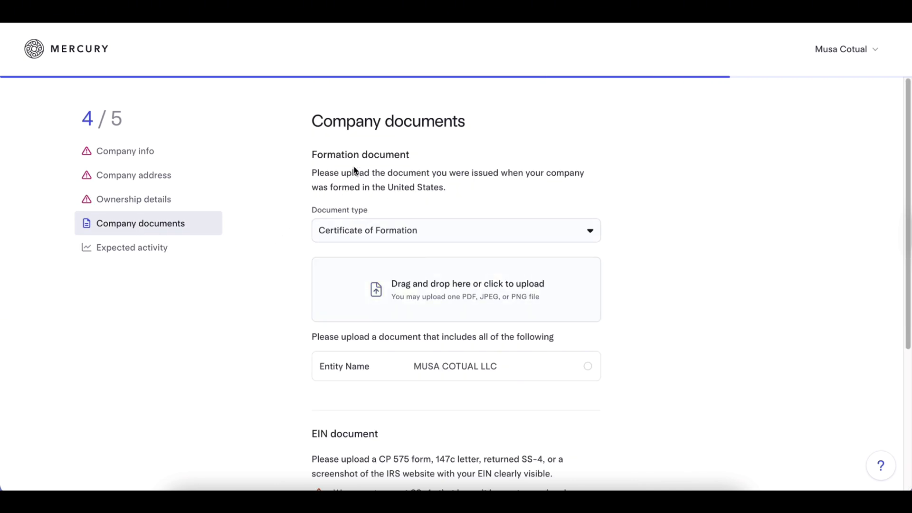
Switch the formation document type from Certificate of Formation to Articles of Organization.
{"action": "left_click", "coordinate": [473, 233]}
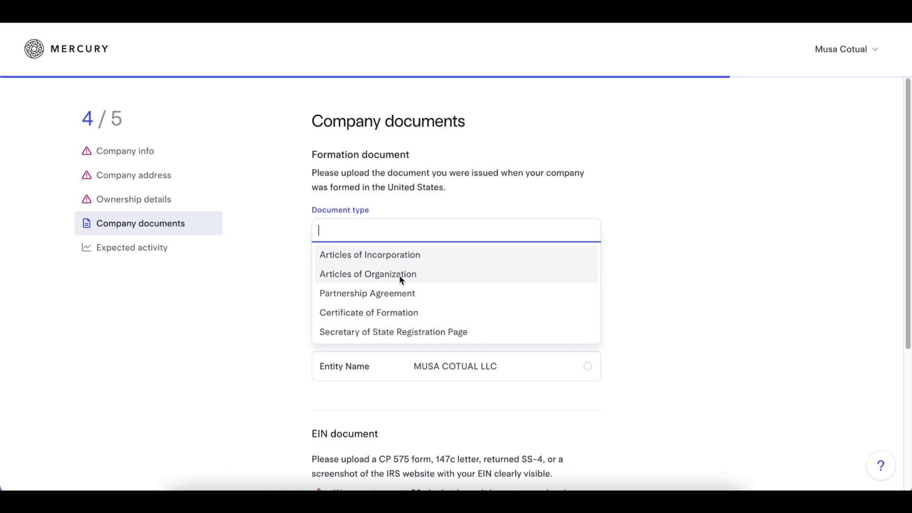
{"action": "left_click", "coordinate": [400, 279]}
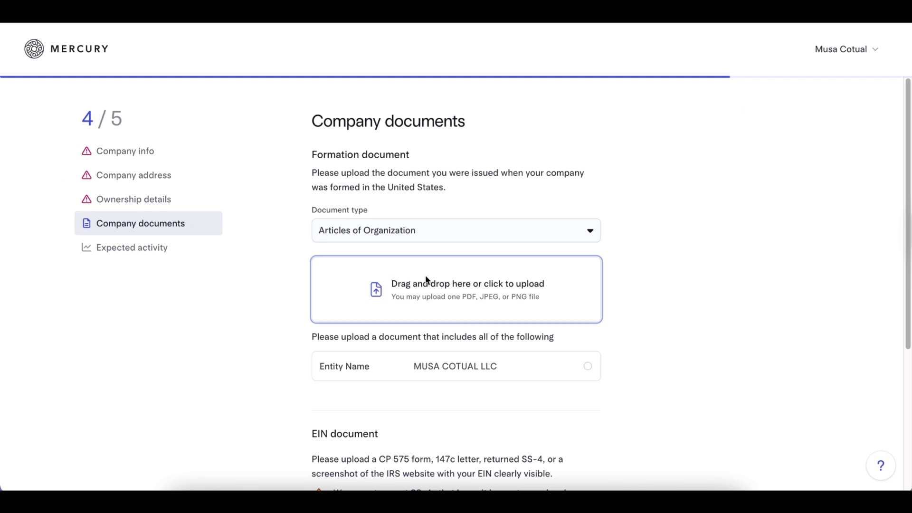
{"action": "scroll", "coordinate": [421, 285], "scroll_direction": "down", "scroll_amount": 3}
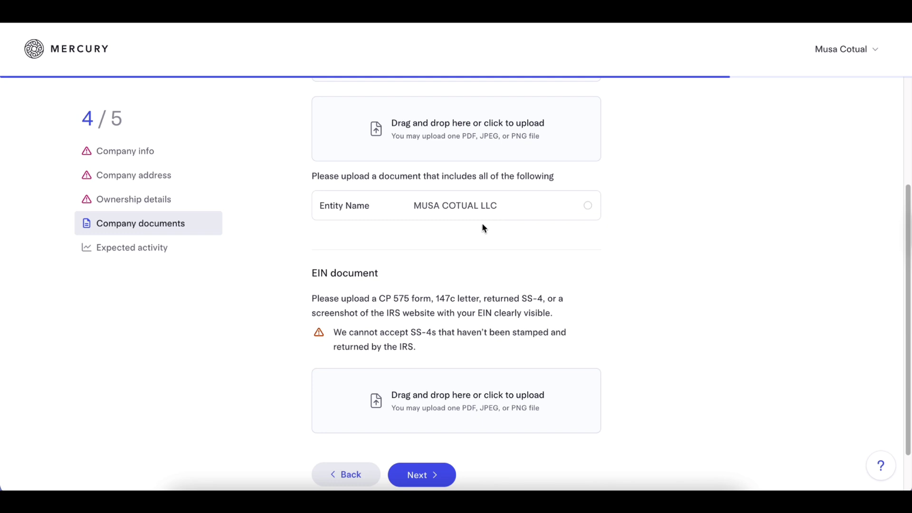
Review the accepted EIN documents, including the SS-4, then go to Expected activity.
{"action": "scroll", "coordinate": [474, 243], "scroll_direction": "down", "scroll_amount": 1}
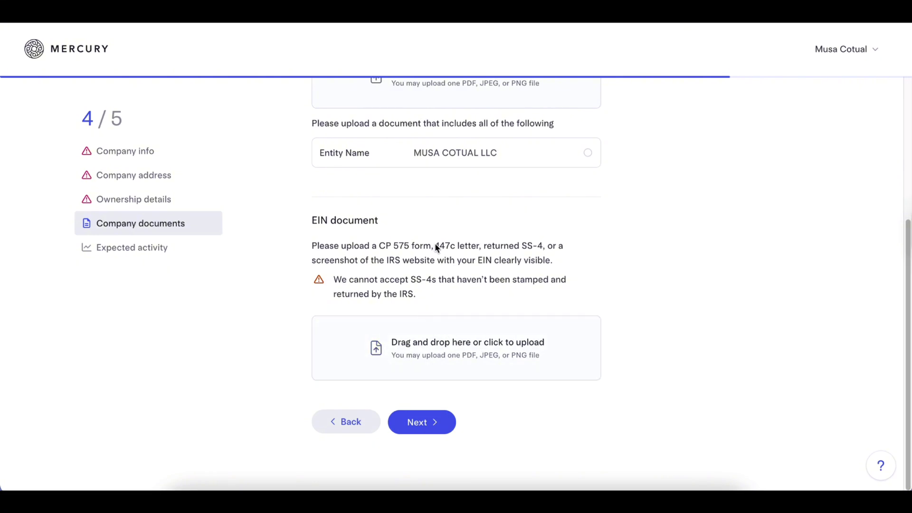
{"action": "left_click_drag", "start_coordinate": [436, 245], "coordinate": [543, 247]}
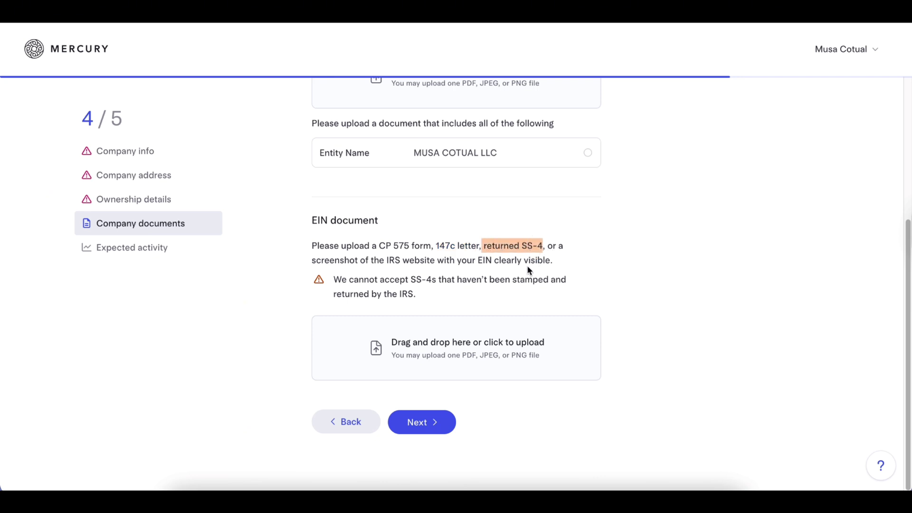
{"action": "left_click", "coordinate": [554, 340]}
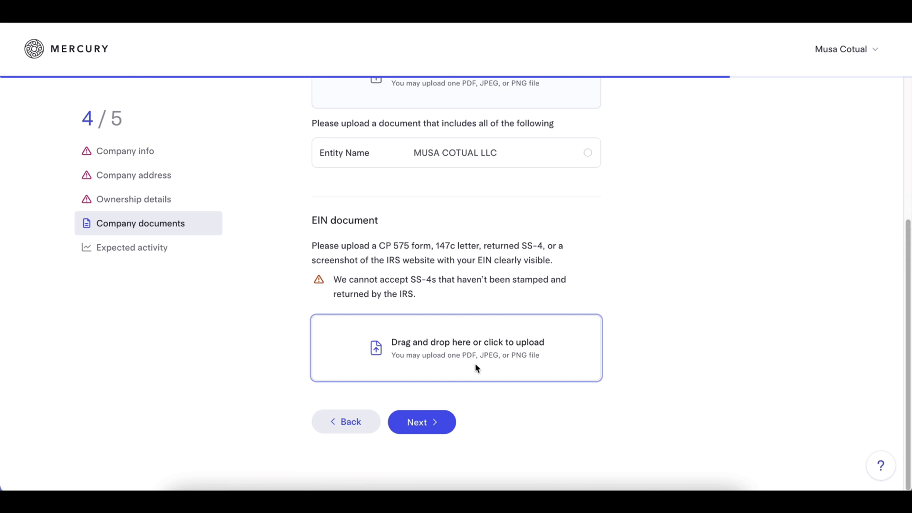
{"action": "left_click", "coordinate": [146, 254]}
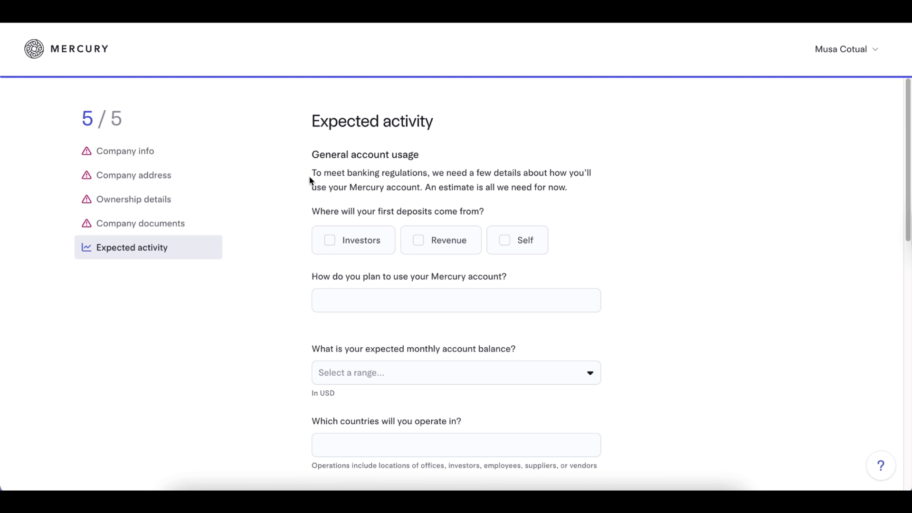
Check Self under 'Where will your first deposits come from?'.
{"action": "left_click_drag", "start_coordinate": [311, 174], "coordinate": [580, 198]}
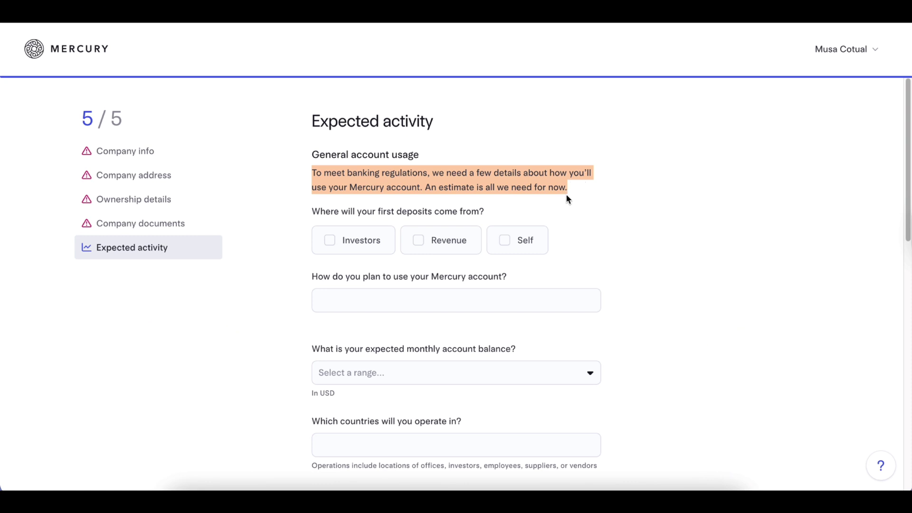
{"action": "left_click_drag", "start_coordinate": [309, 214], "coordinate": [501, 210]}
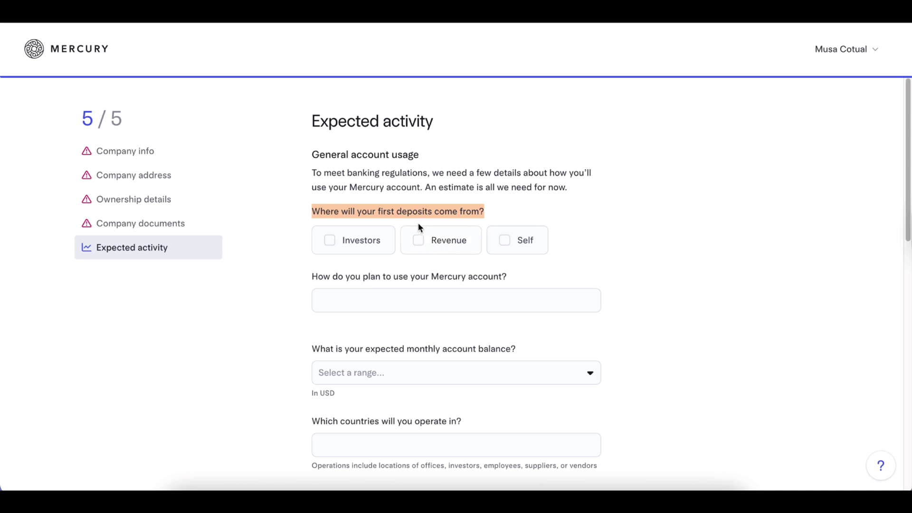
{"action": "left_click", "coordinate": [507, 241]}
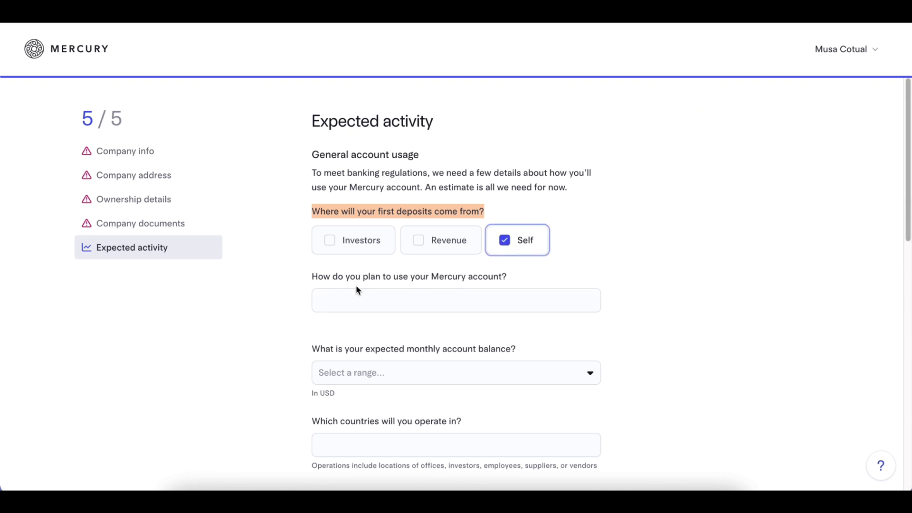
{"action": "left_click", "coordinate": [456, 306]}
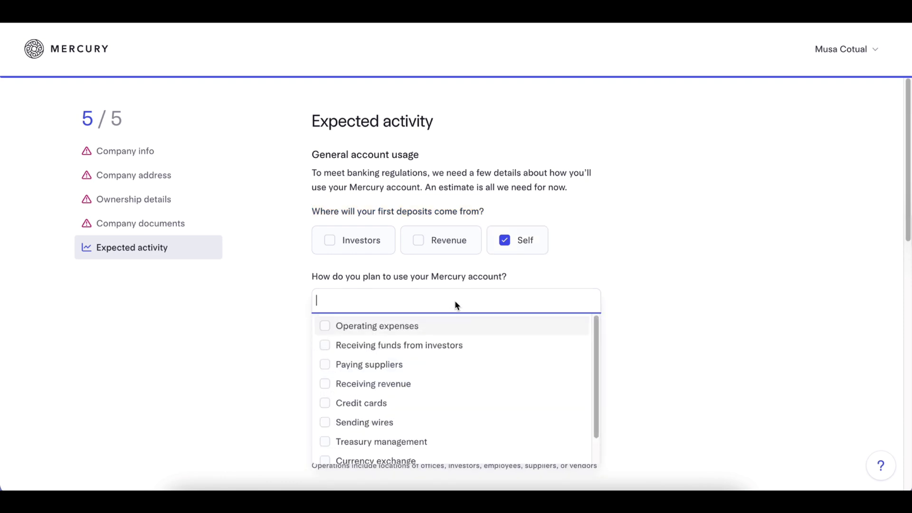
Choose Receiving revenue, Operating expenses and Other as uses, then select the Other account purpose field.
{"action": "left_click", "coordinate": [326, 379]}
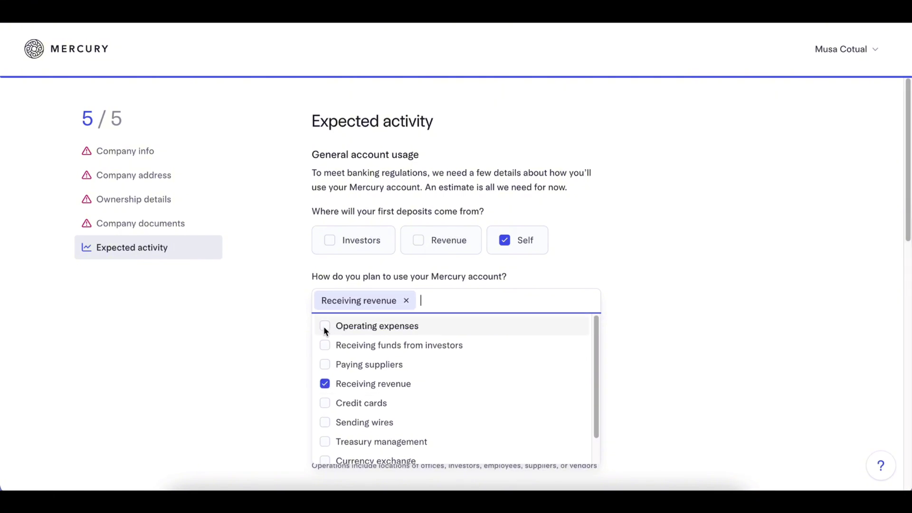
{"action": "left_click", "coordinate": [326, 331]}
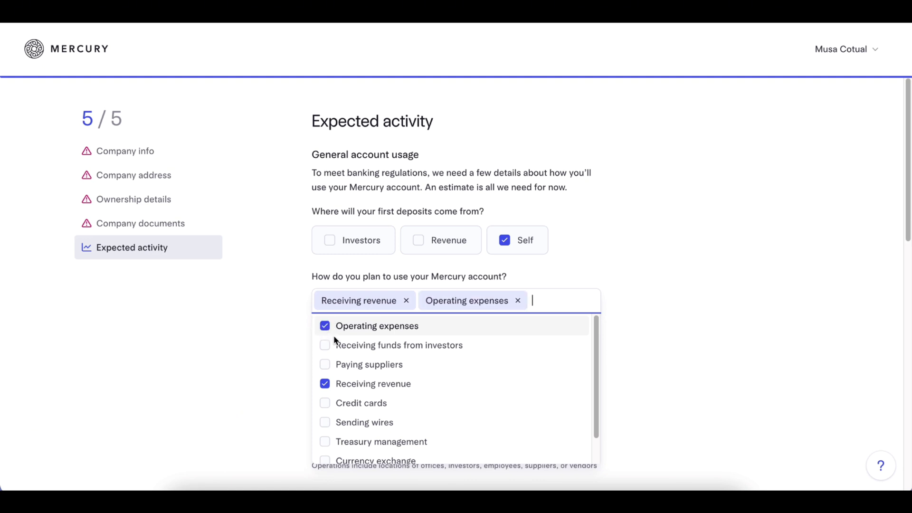
{"action": "scroll", "coordinate": [362, 373], "scroll_direction": "down", "scroll_amount": 1}
{"action": "left_click", "coordinate": [326, 452]}
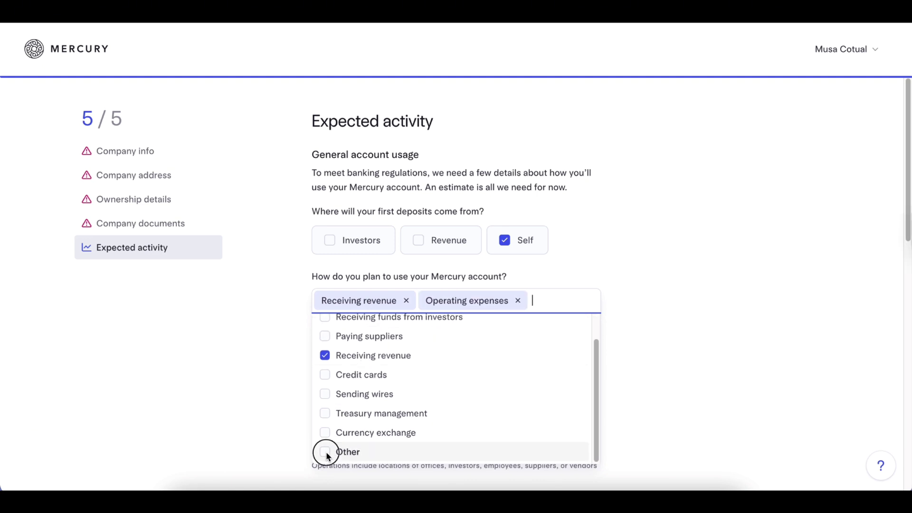
{"action": "left_click", "coordinate": [672, 320]}
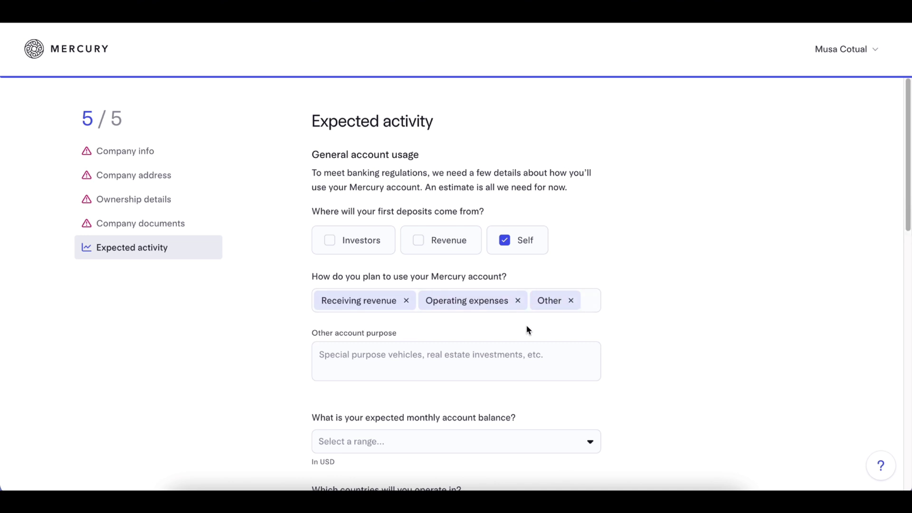
{"action": "scroll", "coordinate": [508, 329], "scroll_direction": "down", "scroll_amount": 4}
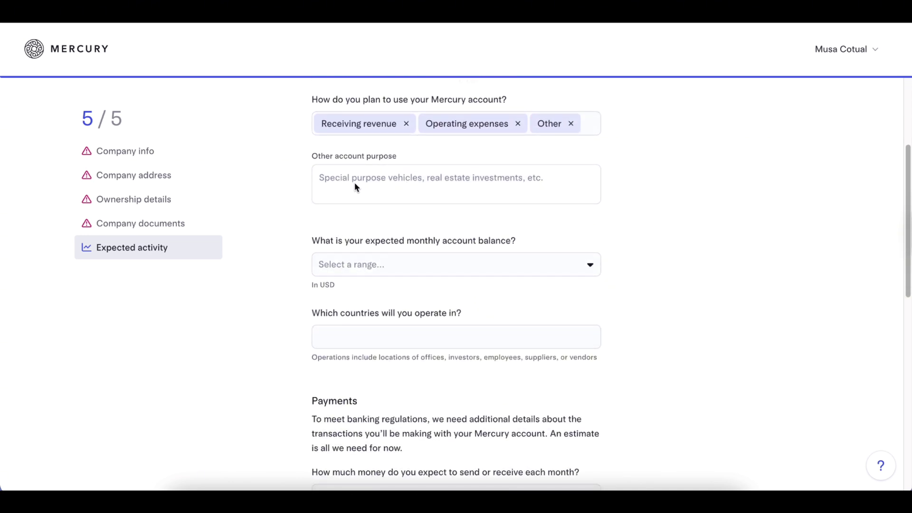
{"action": "left_click", "coordinate": [455, 183]}
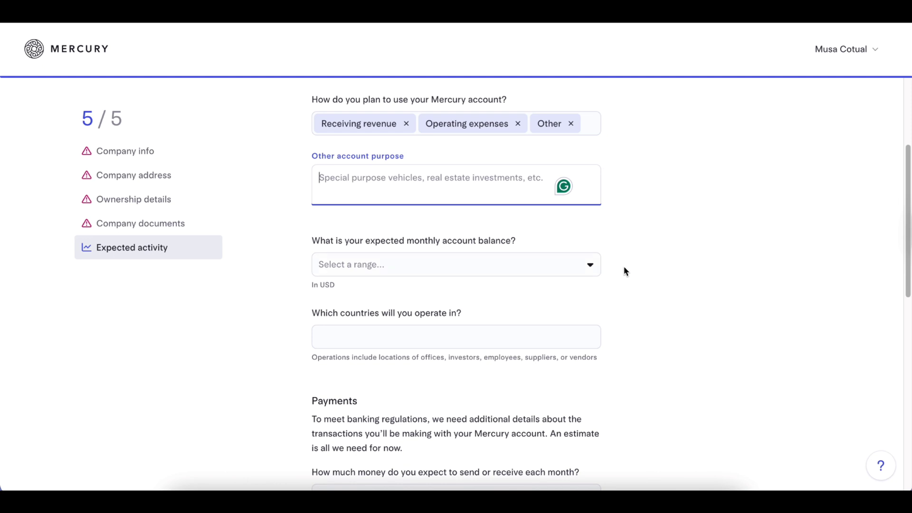
{"action": "scroll", "coordinate": [277, 267], "scroll_direction": "down", "scroll_amount": 3}
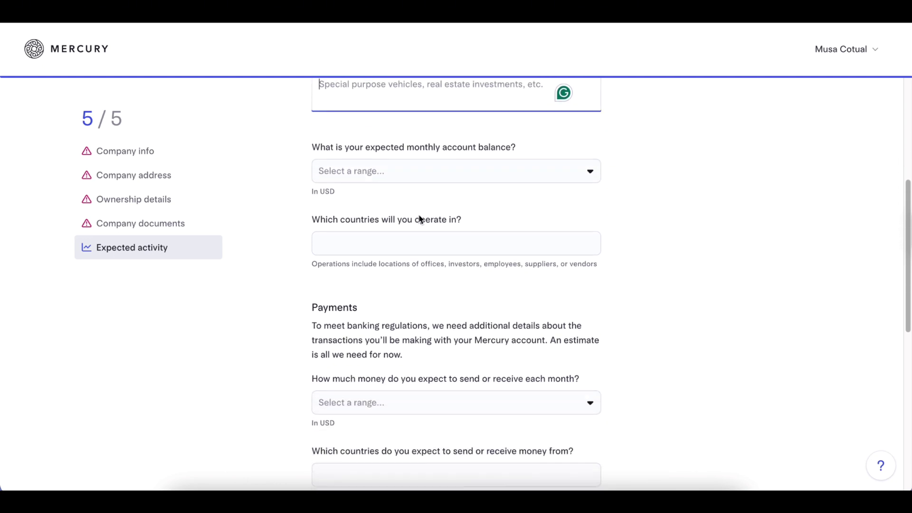
{"action": "left_click", "coordinate": [502, 172]}
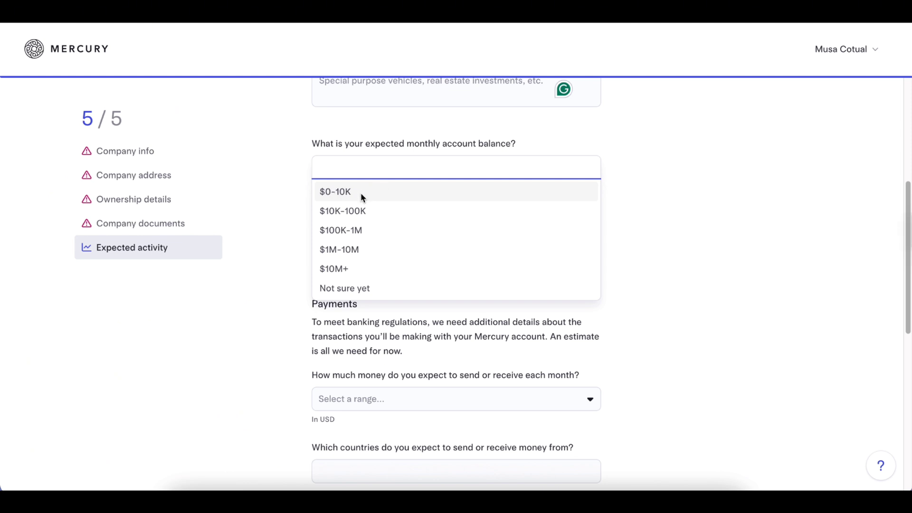
{"action": "left_click_drag", "start_coordinate": [407, 147], "coordinate": [526, 148]}
{"action": "left_click", "coordinate": [513, 171]}
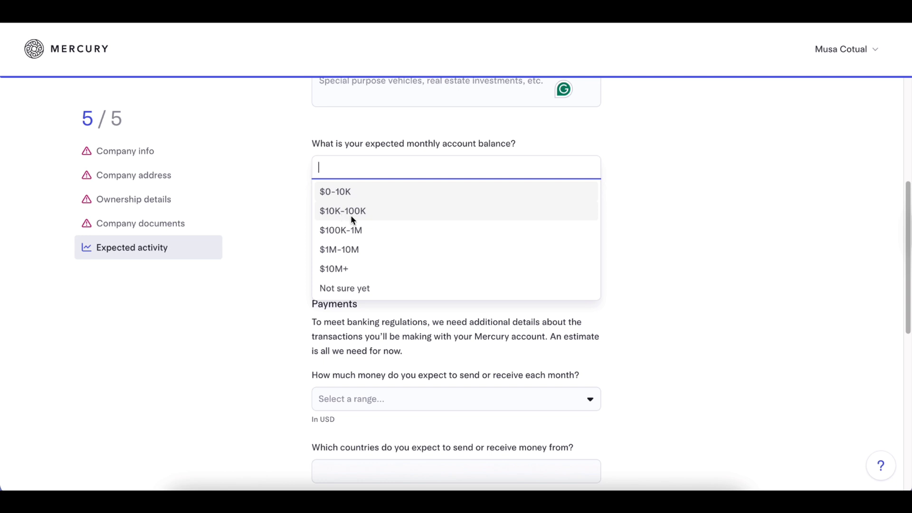
{"action": "left_click", "coordinate": [297, 219]}
{"action": "scroll", "coordinate": [336, 226], "scroll_direction": "down", "scroll_amount": 1}
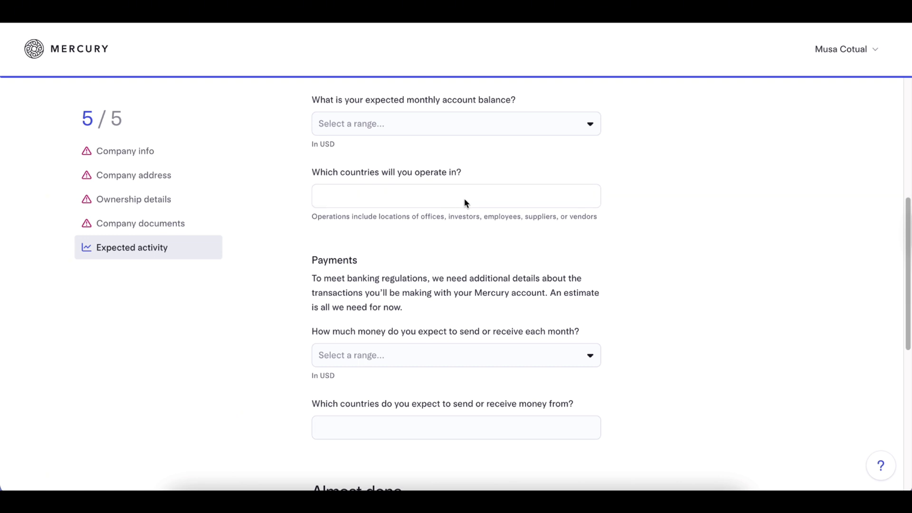
{"action": "left_click", "coordinate": [456, 197]}
{"action": "left_click", "coordinate": [670, 207]}
{"action": "scroll", "coordinate": [478, 209], "scroll_direction": "down", "scroll_amount": 1}
{"action": "scroll", "coordinate": [479, 209], "scroll_direction": "down", "scroll_amount": 1}
{"action": "left_click", "coordinate": [483, 186]}
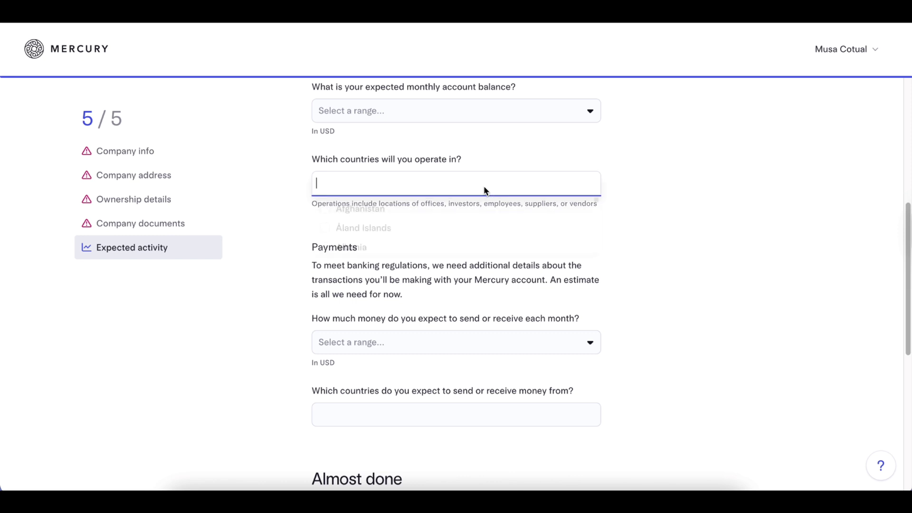
{"action": "left_click", "coordinate": [428, 185]}
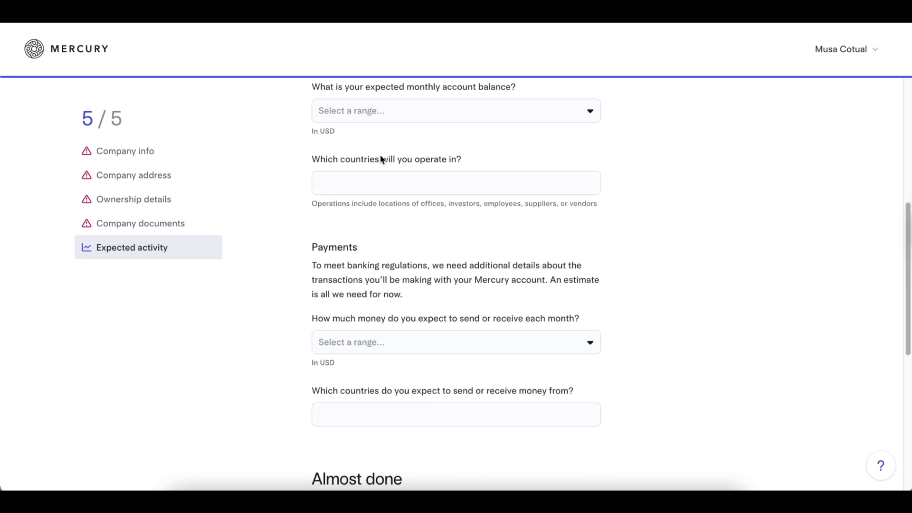
{"action": "left_click", "coordinate": [387, 189]}
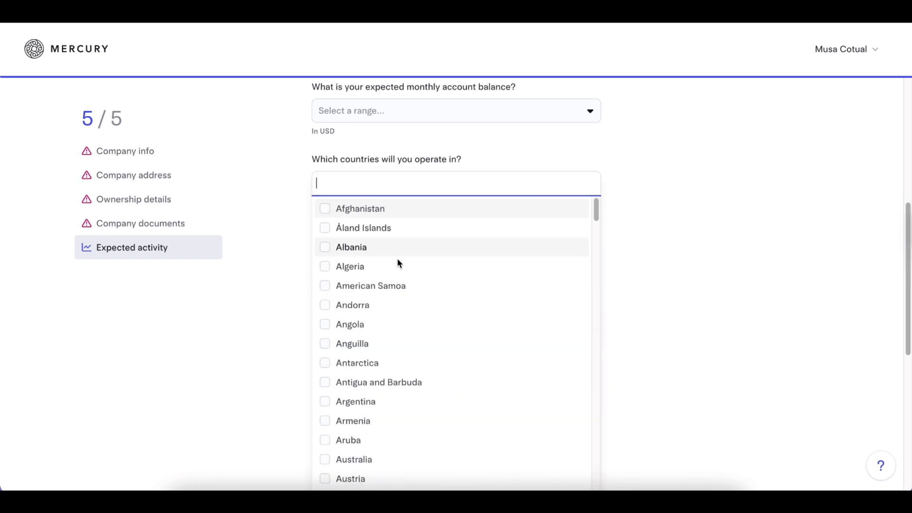
{"action": "scroll", "coordinate": [403, 360], "scroll_direction": "down", "scroll_amount": 6}
{"action": "left_click", "coordinate": [305, 269]}
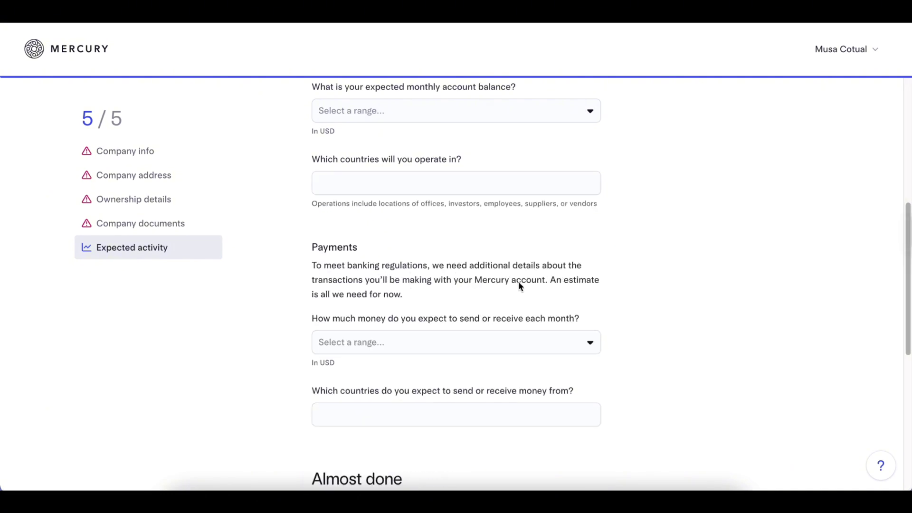
{"action": "scroll", "coordinate": [597, 297], "scroll_direction": "down", "scroll_amount": 2}
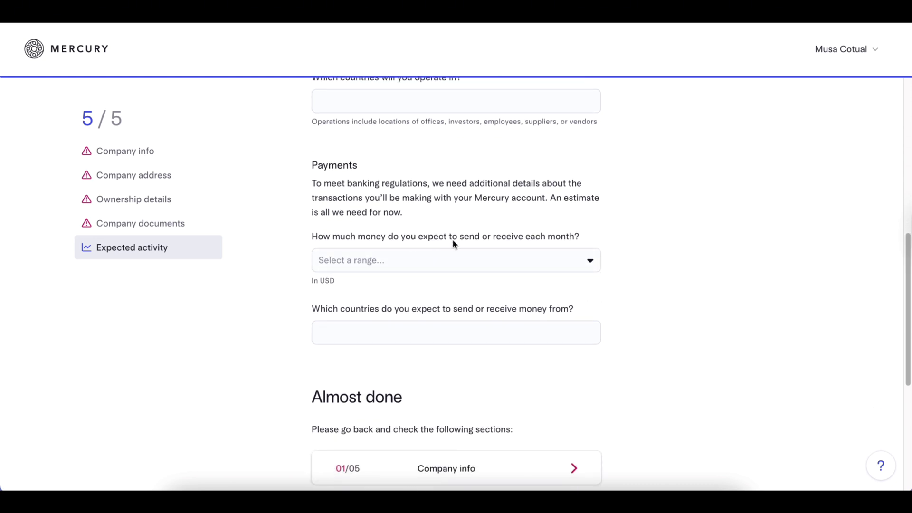
{"action": "left_click", "coordinate": [538, 256]}
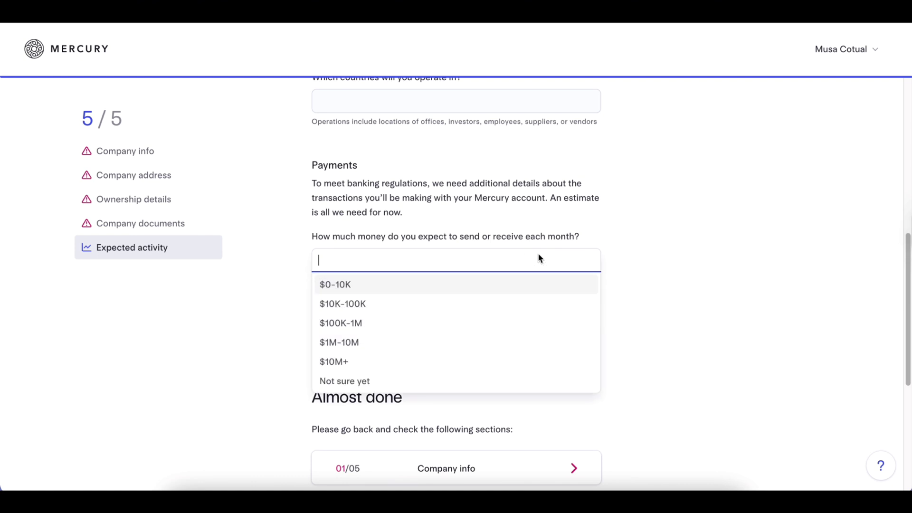
{"action": "left_click", "coordinate": [673, 261]}
{"action": "scroll", "coordinate": [582, 280], "scroll_direction": "down", "scroll_amount": 4}
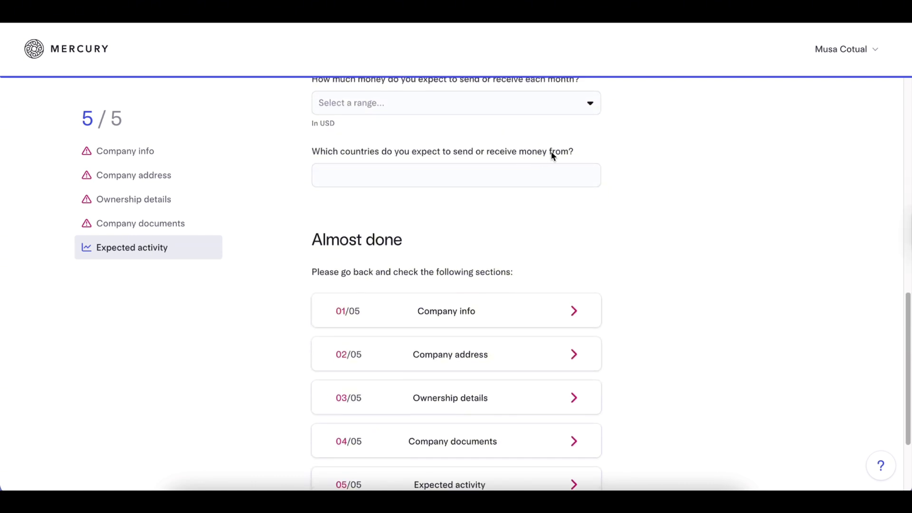
{"action": "left_click", "coordinate": [567, 182]}
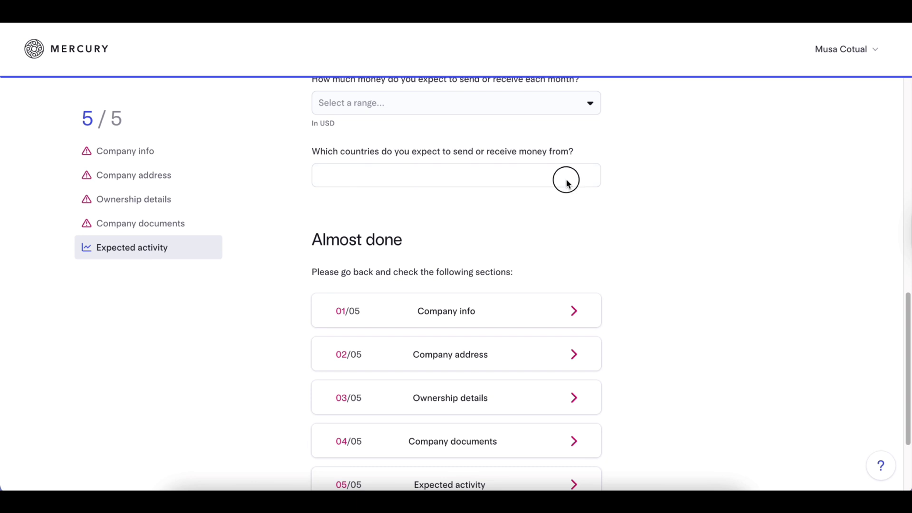
{"action": "left_click", "coordinate": [662, 180]}
{"action": "scroll", "coordinate": [468, 245], "scroll_direction": "down", "scroll_amount": 3}
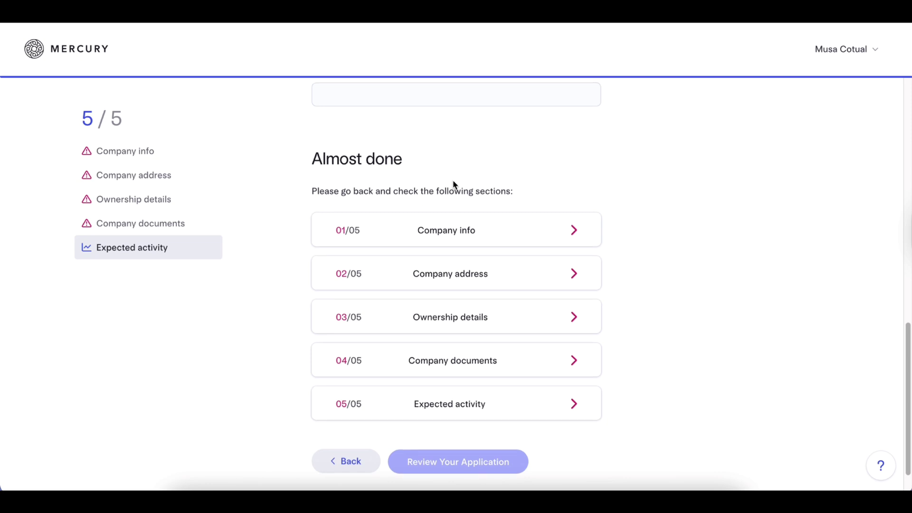
{"action": "scroll", "coordinate": [452, 183], "scroll_direction": "down", "scroll_amount": 1}
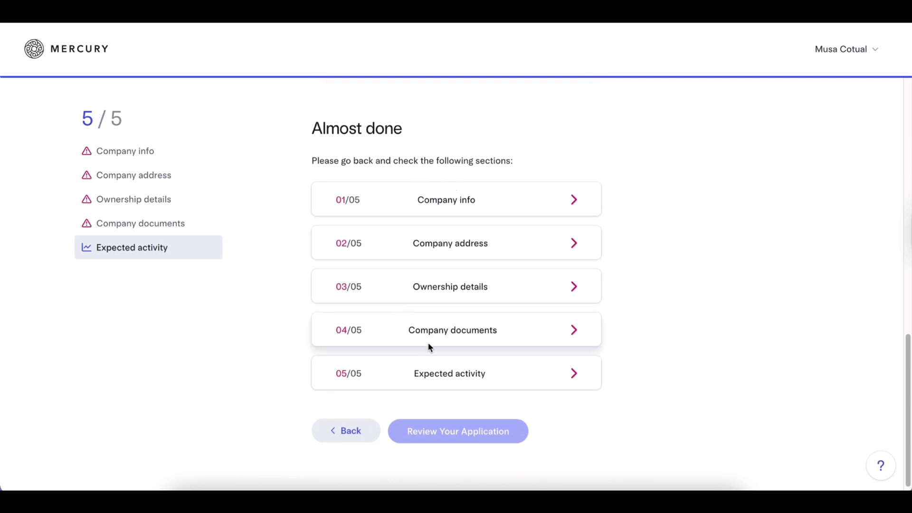